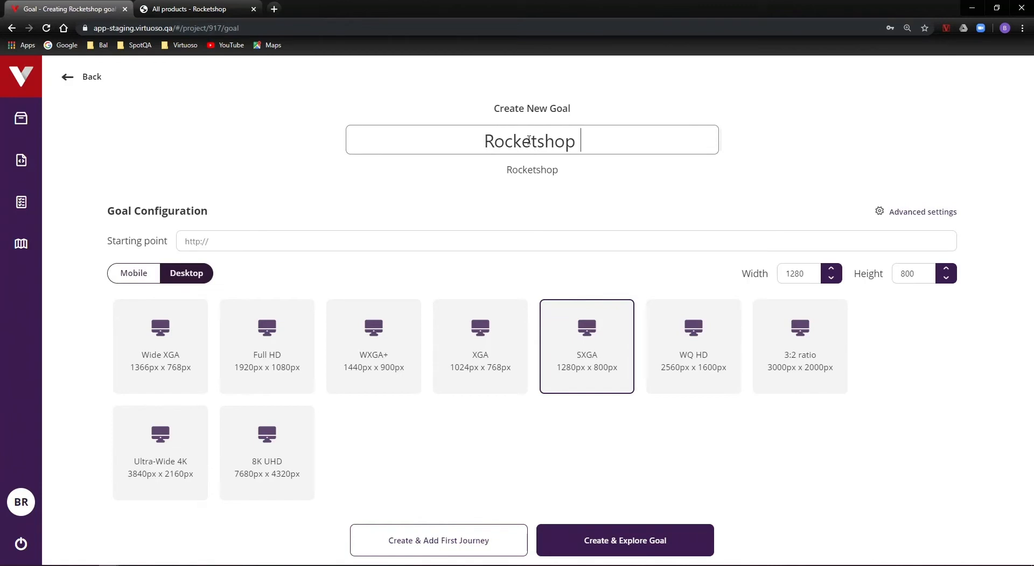
{"action": "type", "text": "B"}
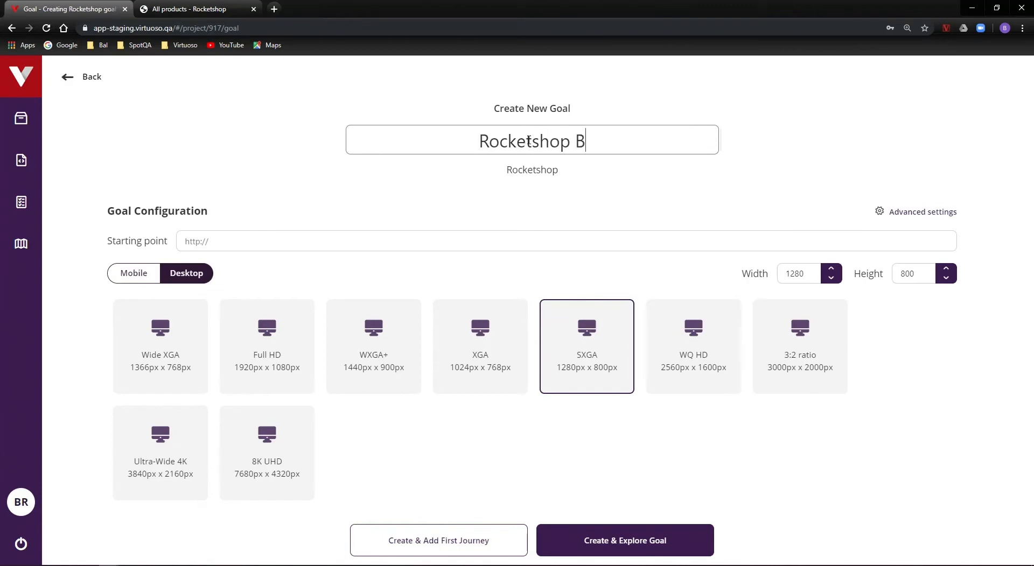
{"action": "type", "text": "uy T-shirt"}
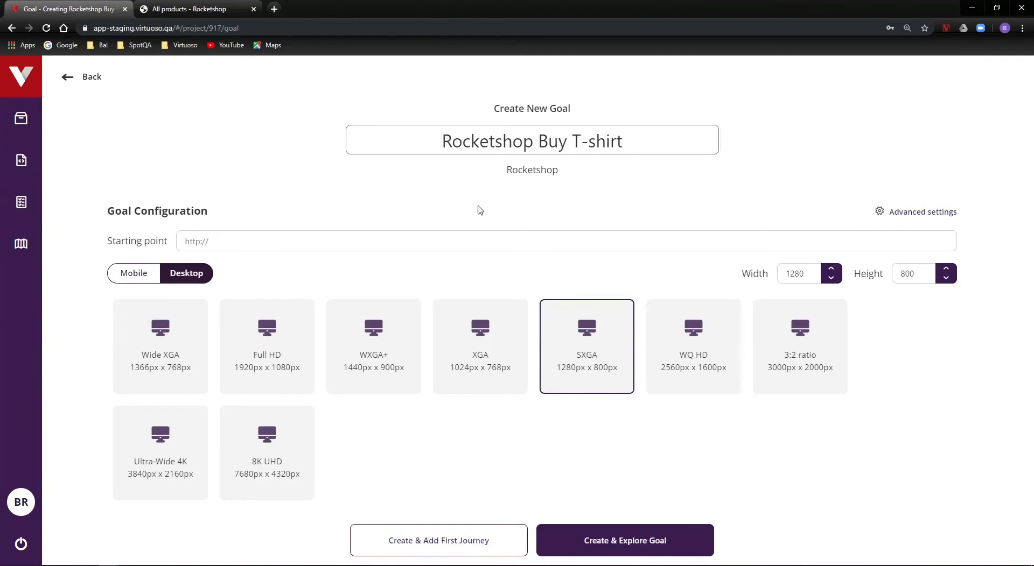
{"action": "left_click", "coordinate": [447, 243]}
{"action": "type", "text": "https://rocketshop.virtuoso.qa/"}
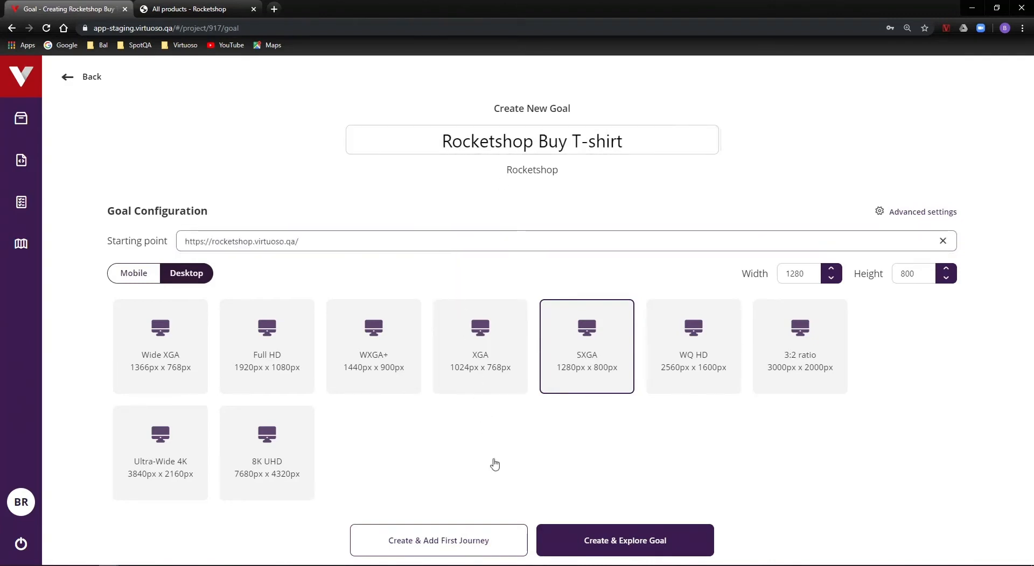
{"action": "left_click", "coordinate": [511, 541]}
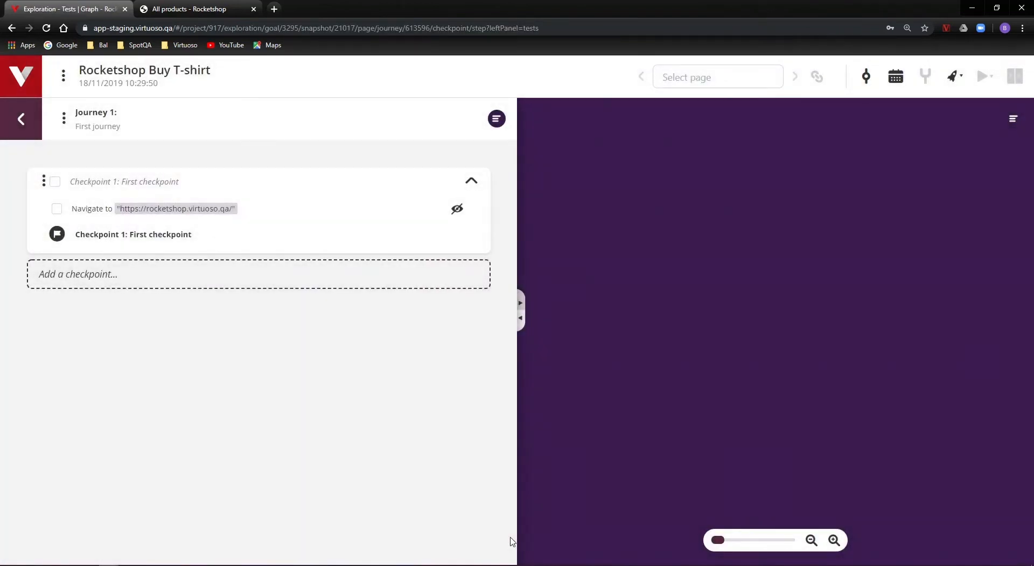
Add a second checkpoint titled "Select T-shirt" to the journey.
{"action": "left_click", "coordinate": [231, 275]}
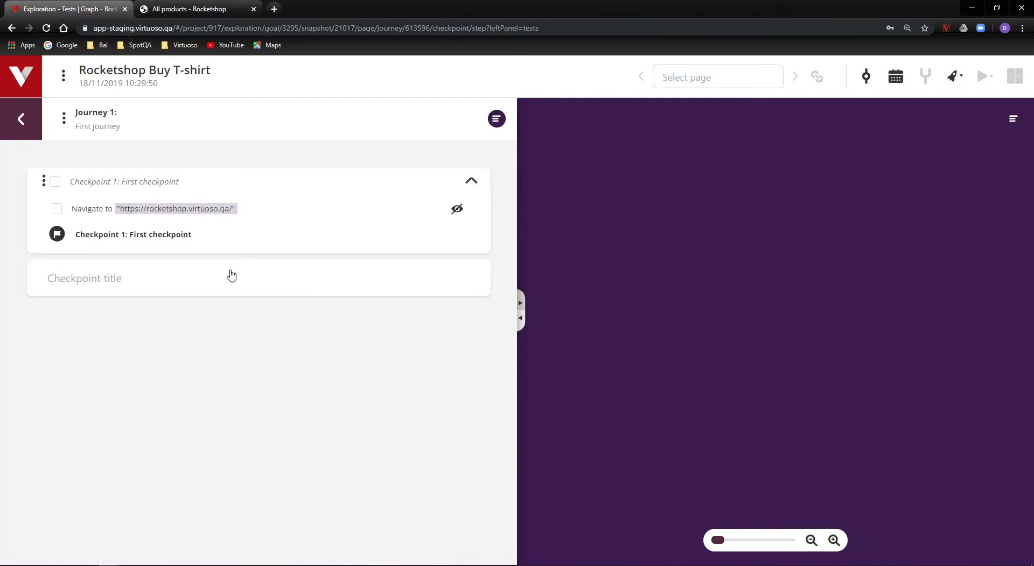
{"action": "type", "text": "Select T-shirt"}
{"action": "key", "text": "Return"}
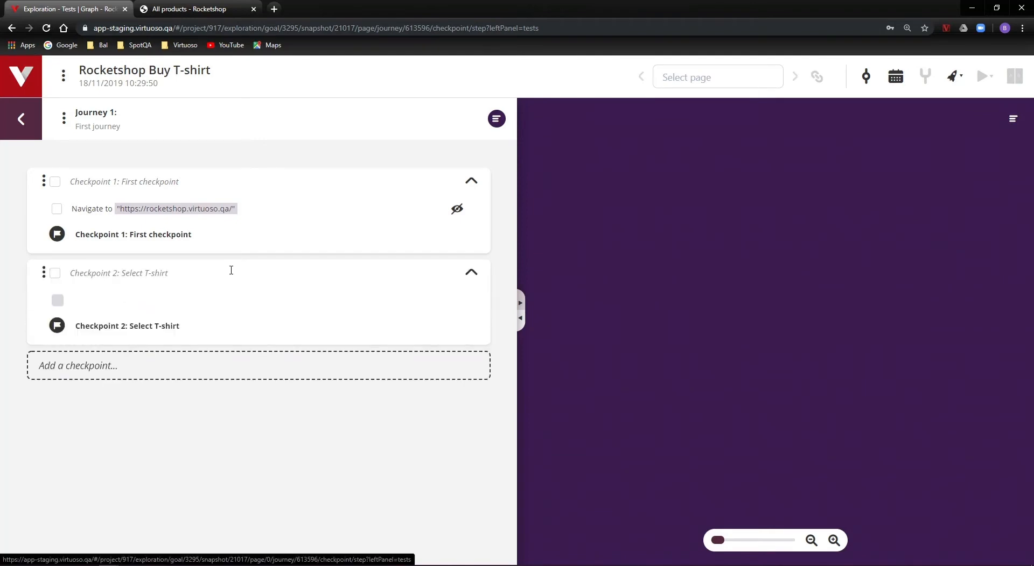
Open the T-Shirts category in the Rocketshop store, and add the test step click "T-shirt" to the Select T-shirt checkpoint.
{"action": "left_click", "coordinate": [209, 10]}
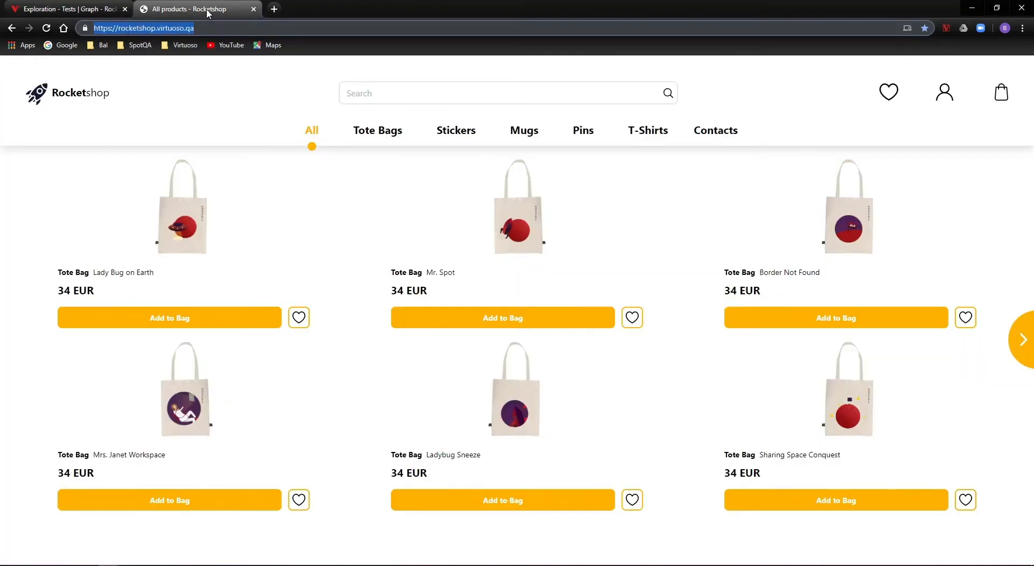
{"action": "left_click", "coordinate": [640, 134]}
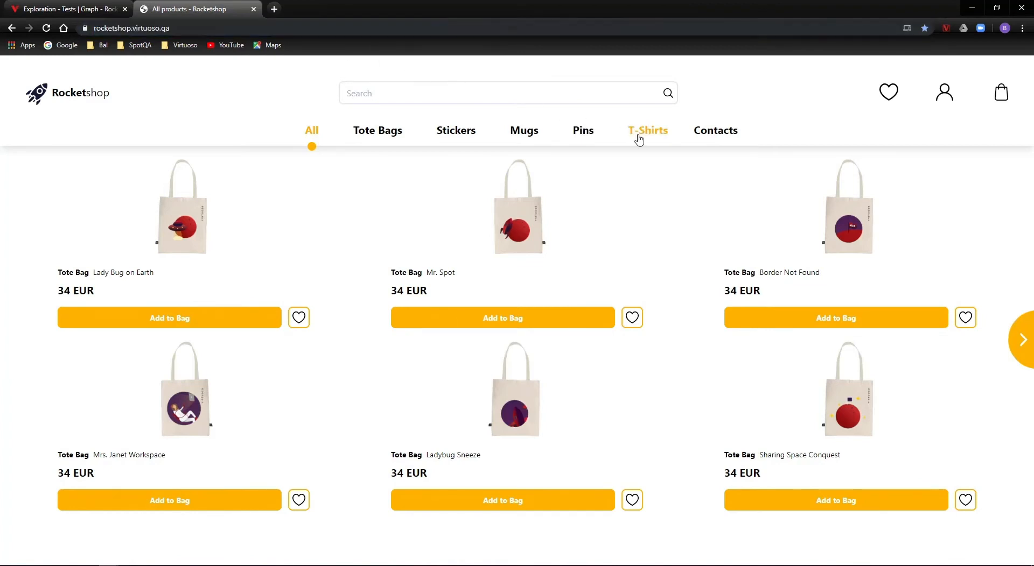
{"action": "left_click", "coordinate": [96, 11]}
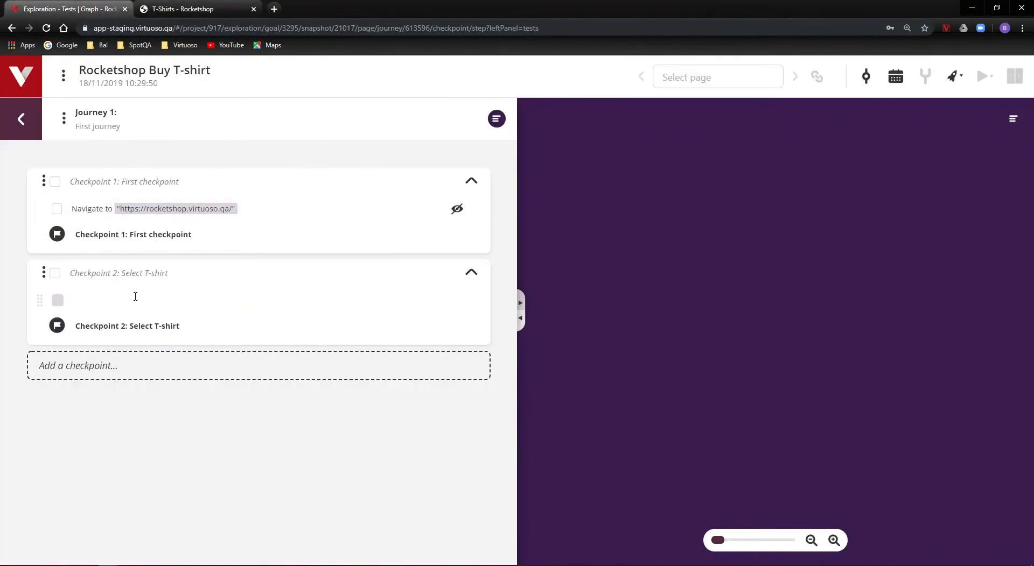
{"action": "type", "text": "click"}
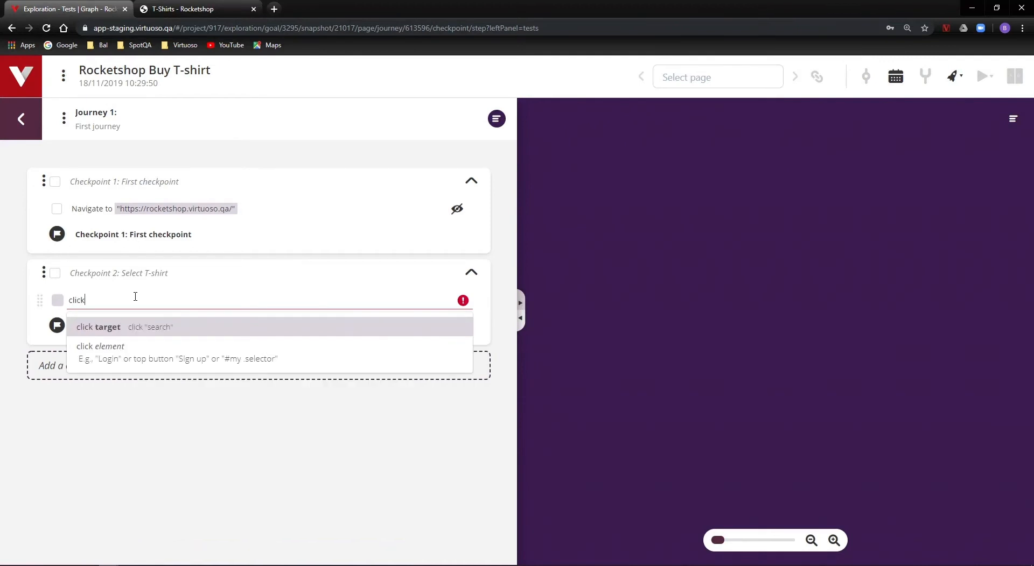
{"action": "type", "text": "\"T-shirt\""}
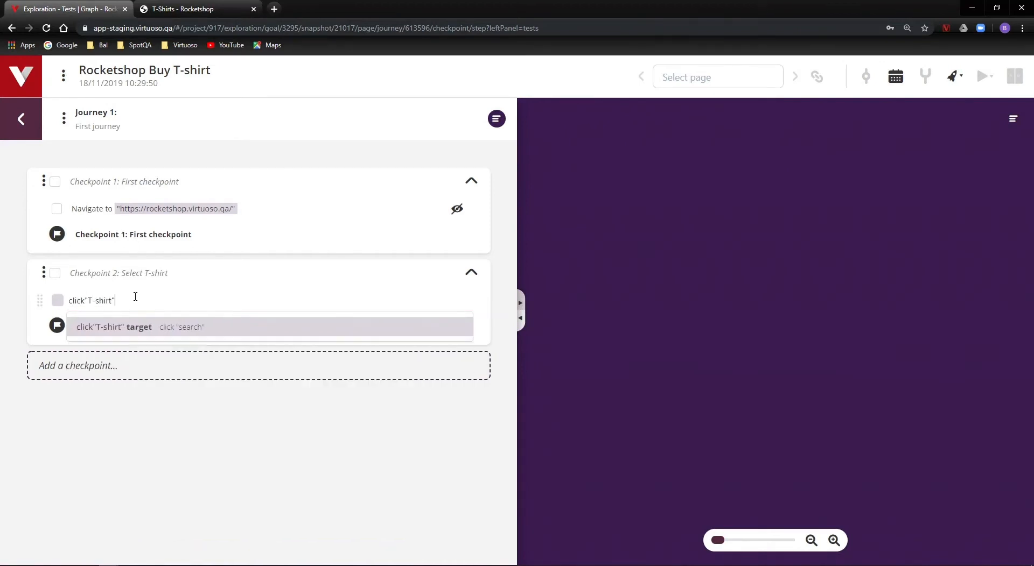
{"action": "key", "text": "Return"}
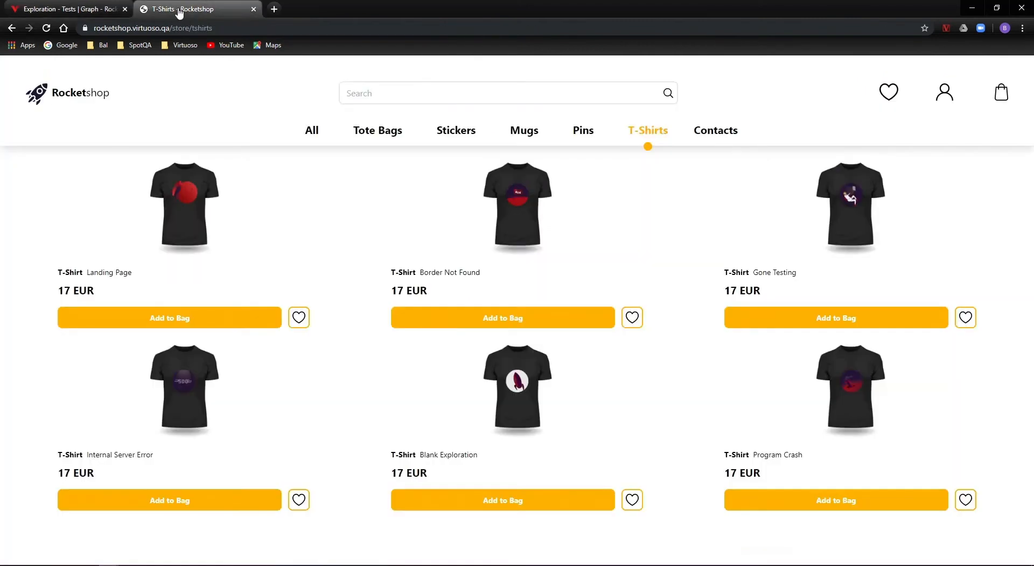
In the Rocketshop store, copy the product name "Landing Page" and open that T-shirt's product page.
{"action": "left_click_drag", "start_coordinate": [64, 272], "coordinate": [124, 270]}
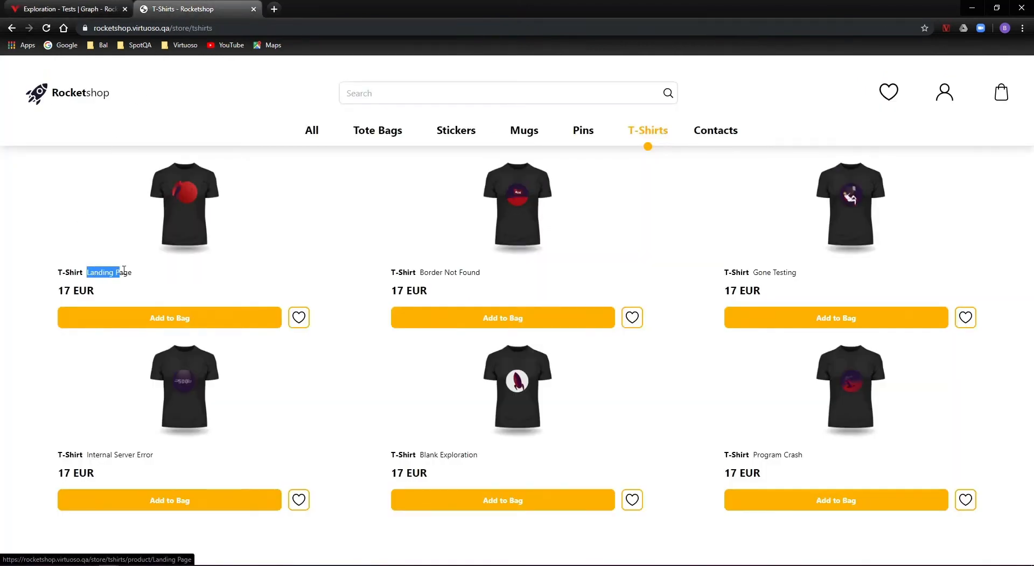
{"action": "right_click", "coordinate": [118, 272]}
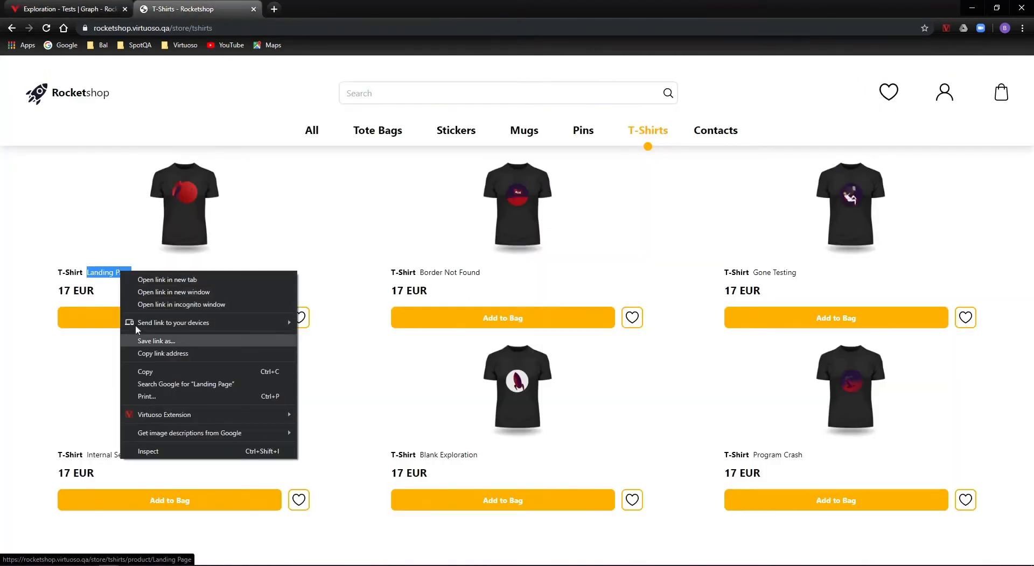
{"action": "left_click", "coordinate": [149, 369]}
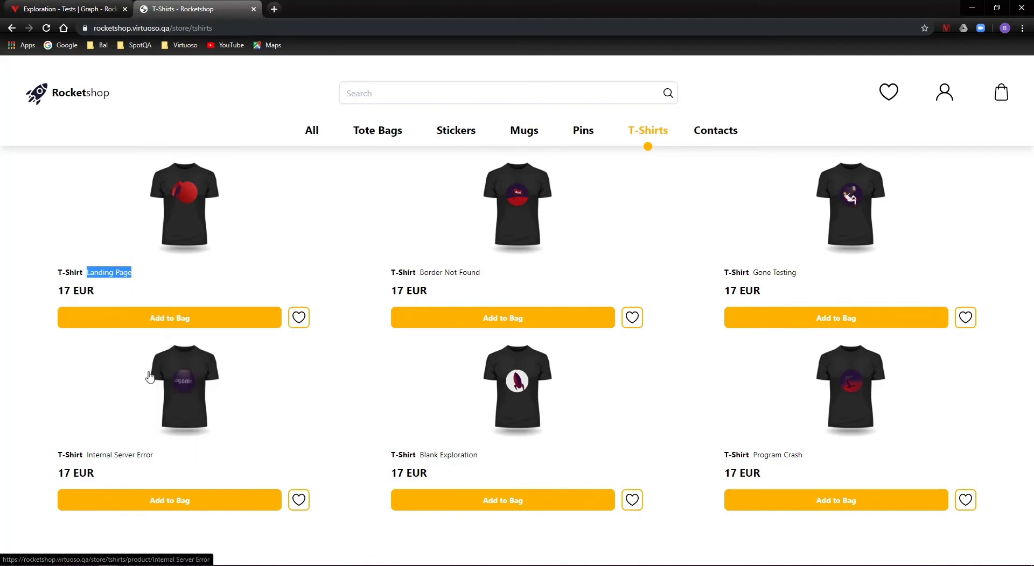
{"action": "left_click", "coordinate": [194, 234]}
Back in Virtuoso, add the test step click "Landing Page" after the "T-shirt" step in the Select T-shirt checkpoint.
{"action": "left_click", "coordinate": [115, 10]}
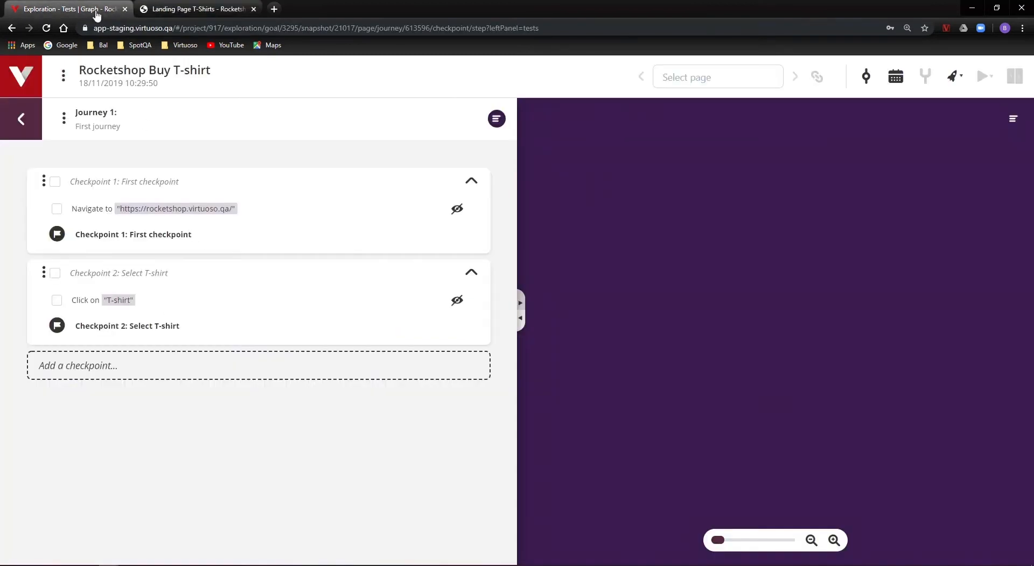
{"action": "left_click", "coordinate": [243, 313]}
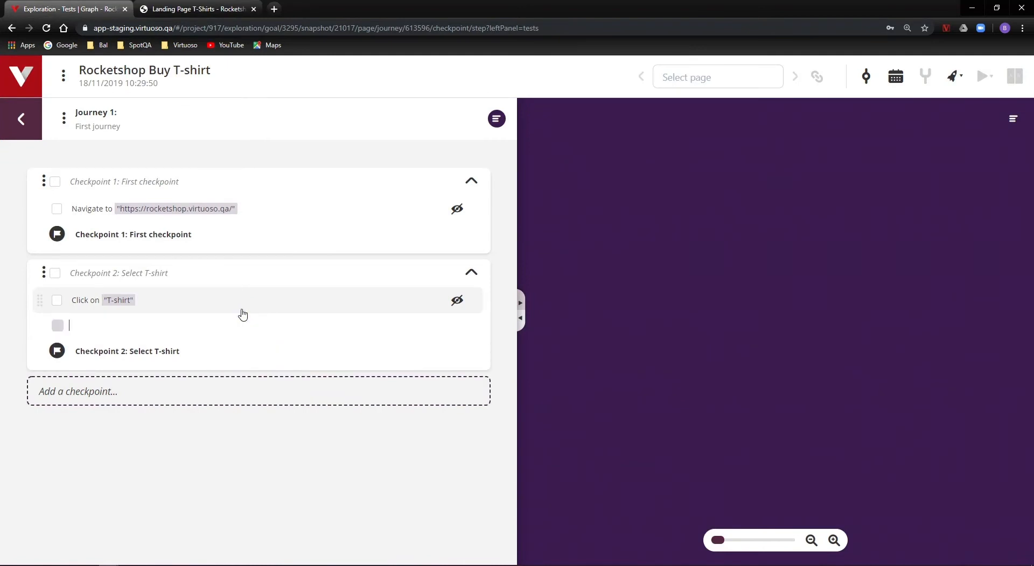
{"action": "type", "text": "click\""}
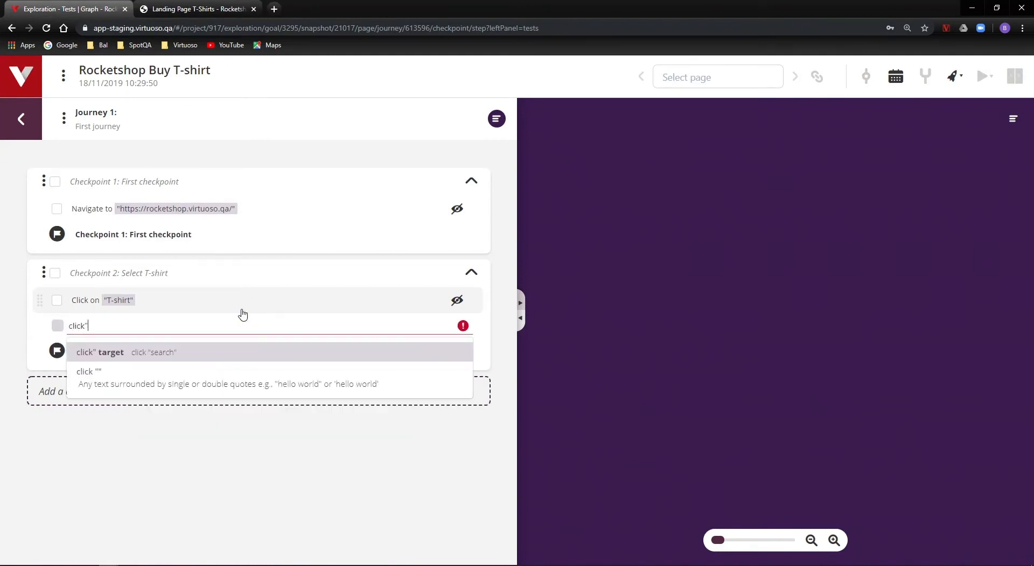
{"action": "type", "text": "Landing Page\""}
{"action": "key", "text": "Return"}
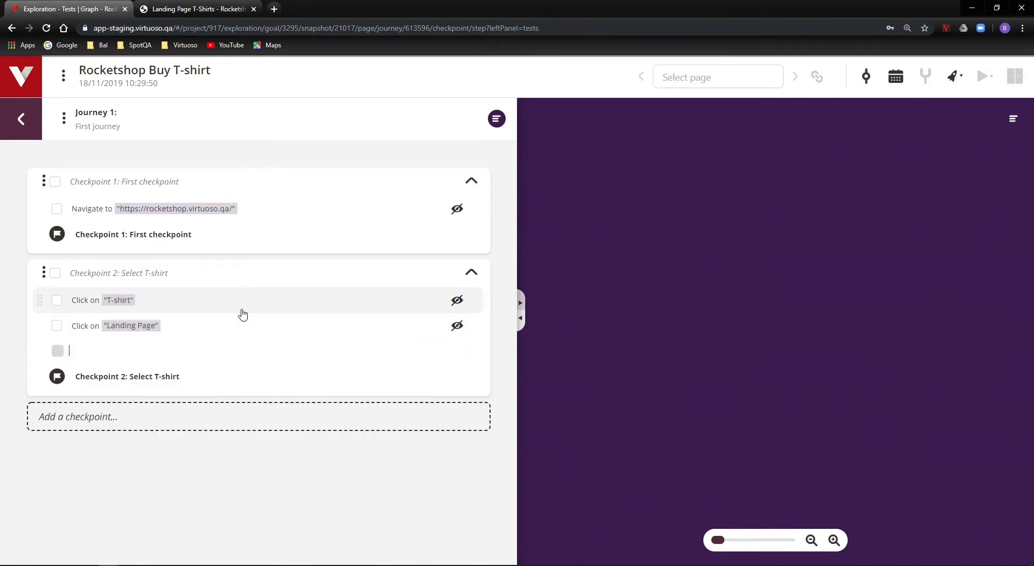
Choose the red colour for the T-shirt in the Rocketshop store, and add the matching test step click "RED" in Virtuoso.
{"action": "left_click", "coordinate": [203, 13]}
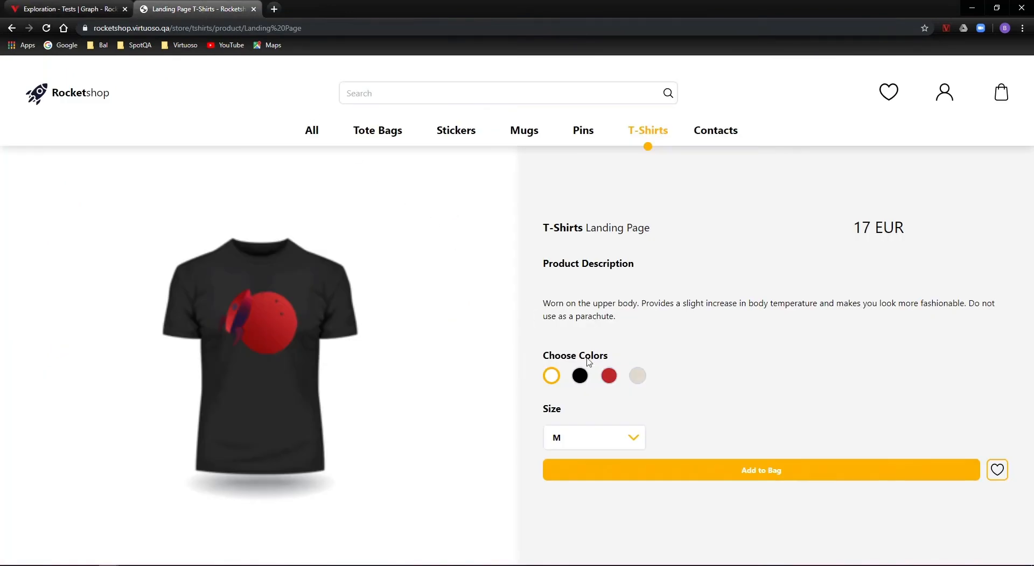
{"action": "left_click", "coordinate": [608, 378]}
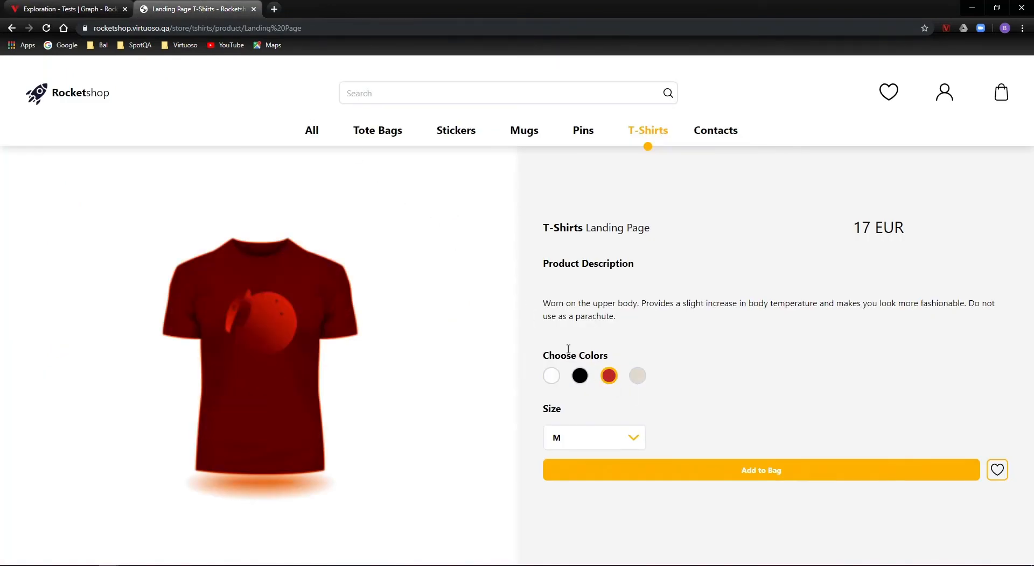
{"action": "left_click", "coordinate": [70, 8]}
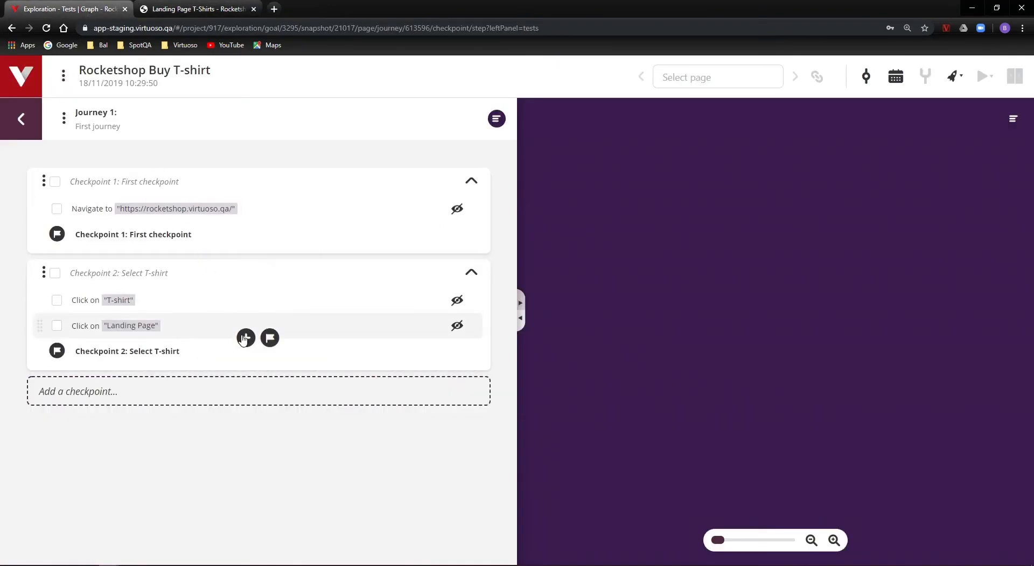
{"action": "left_click", "coordinate": [242, 338]}
{"action": "type", "text": "click"}
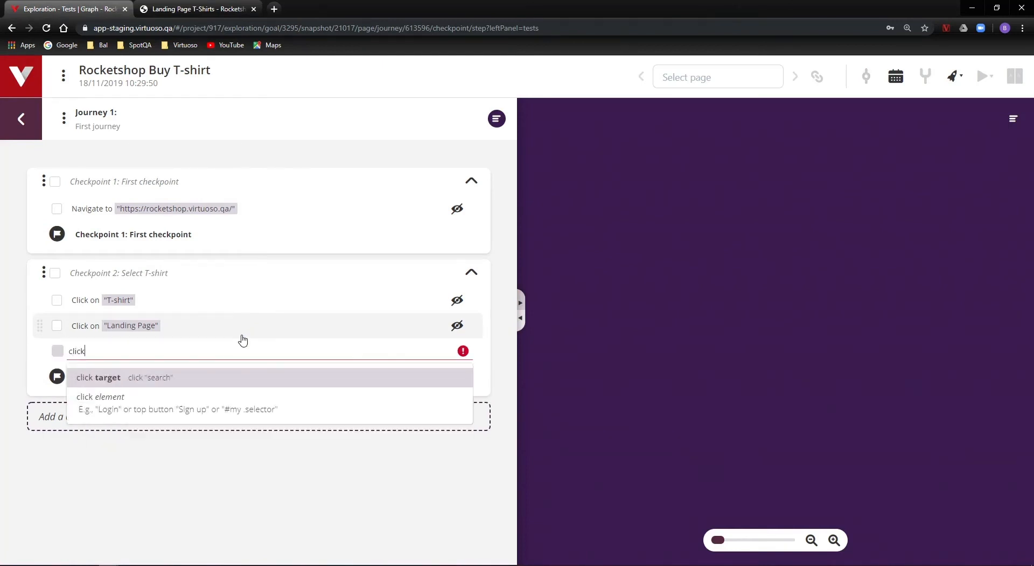
{"action": "type", "text": "\"RED\""}
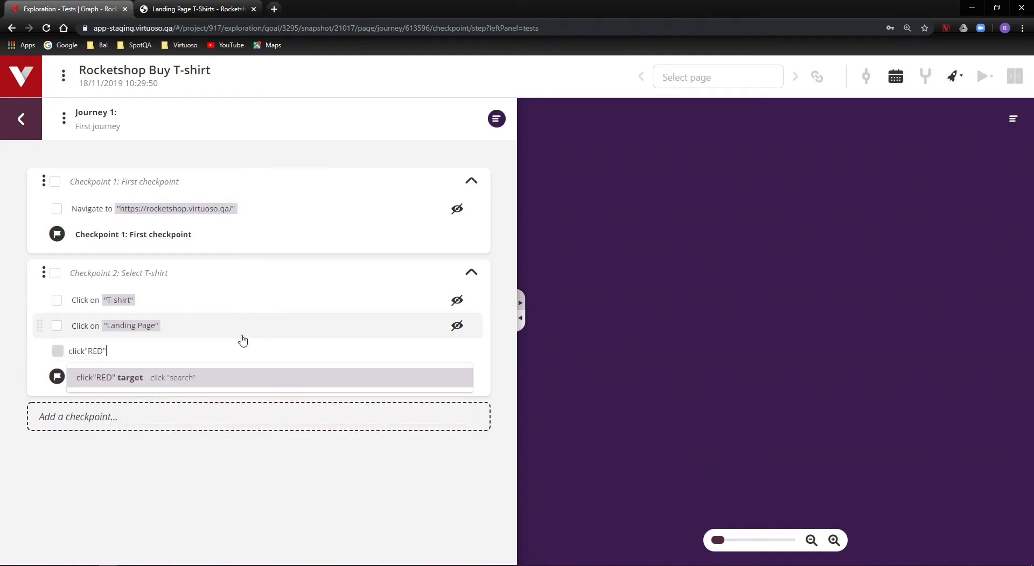
{"action": "key", "text": "Return"}
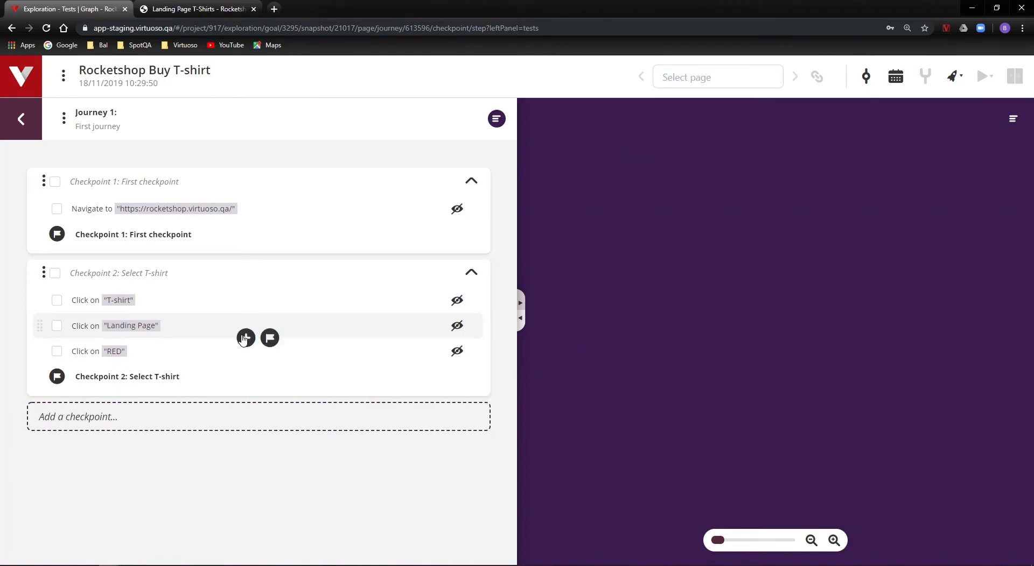
In the Rocketshop store, add the red Landing Page T-shirt to the bag and open the shopping bag.
{"action": "left_click", "coordinate": [192, 11]}
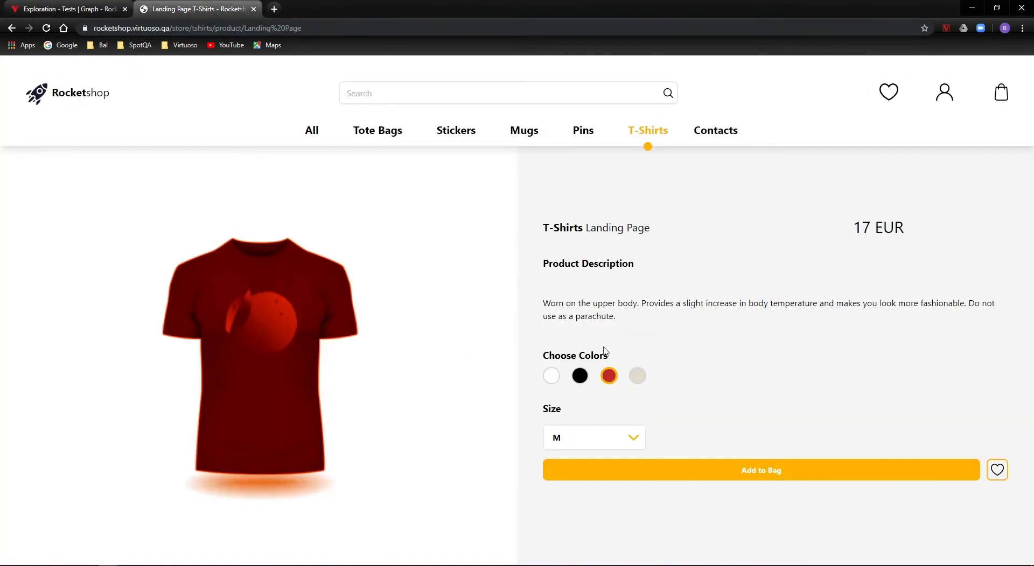
{"action": "left_click", "coordinate": [752, 472]}
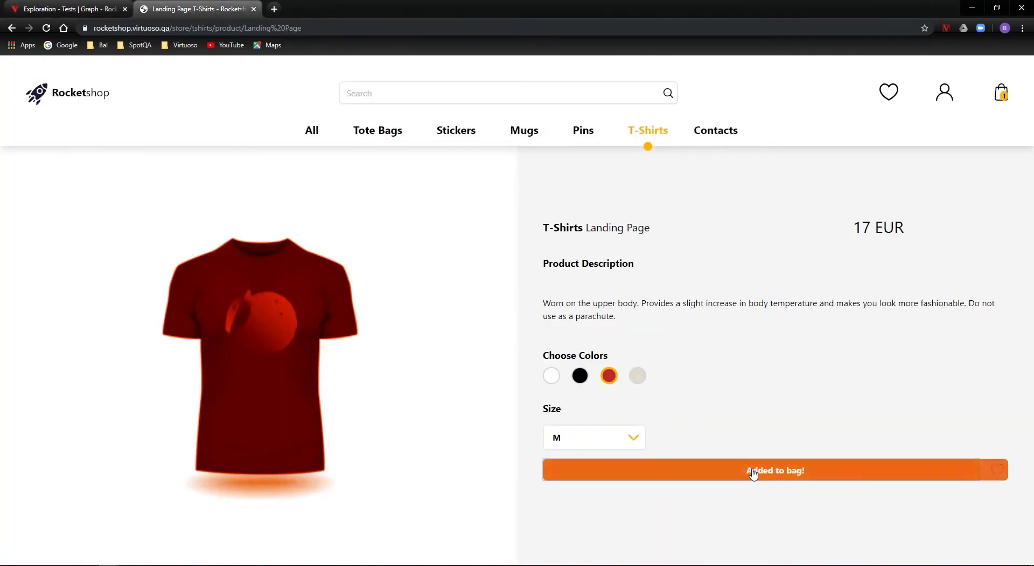
{"action": "left_click", "coordinate": [1000, 95]}
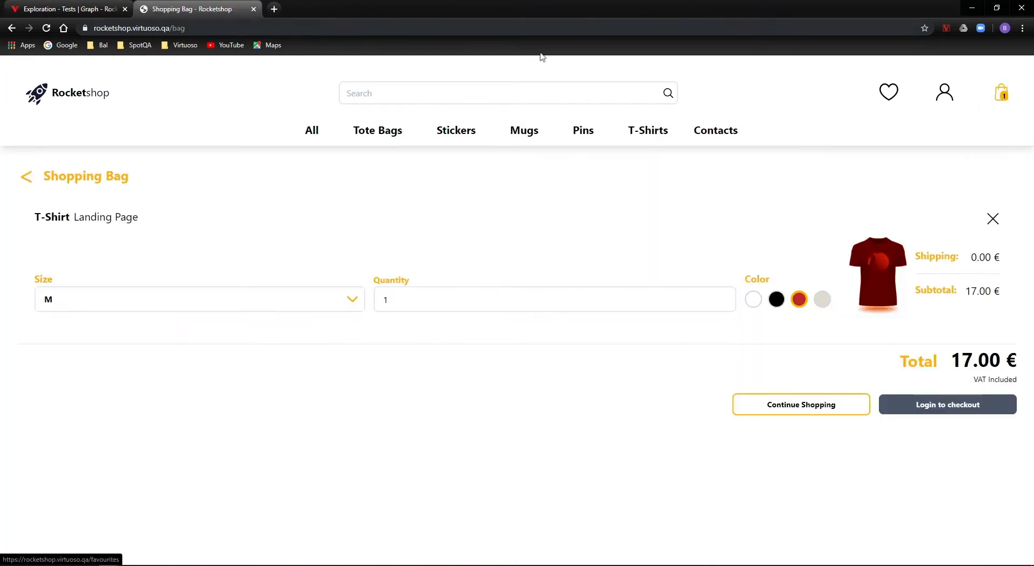
Return to Virtuoso and add the test step click "add to bag" after the "RED" step.
{"action": "left_click", "coordinate": [81, 11]}
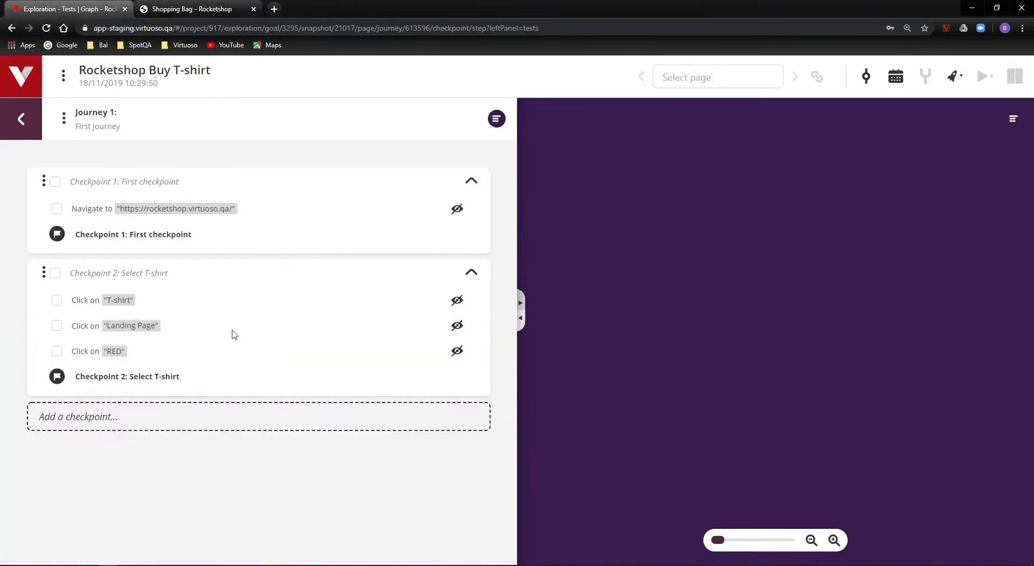
{"action": "left_click", "coordinate": [247, 364]}
{"action": "type", "text": "clic"}
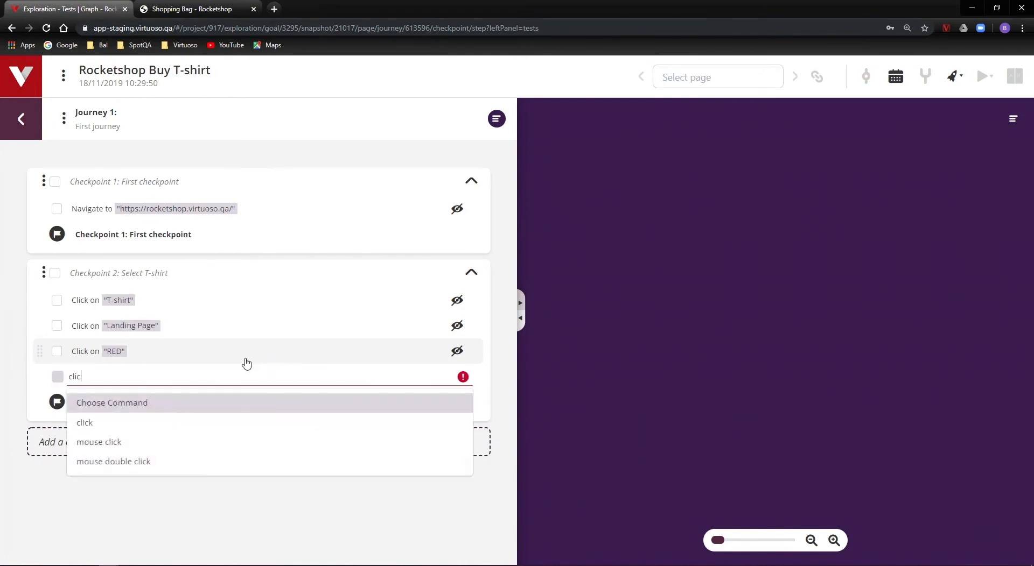
{"action": "type", "text": "k\"add to"}
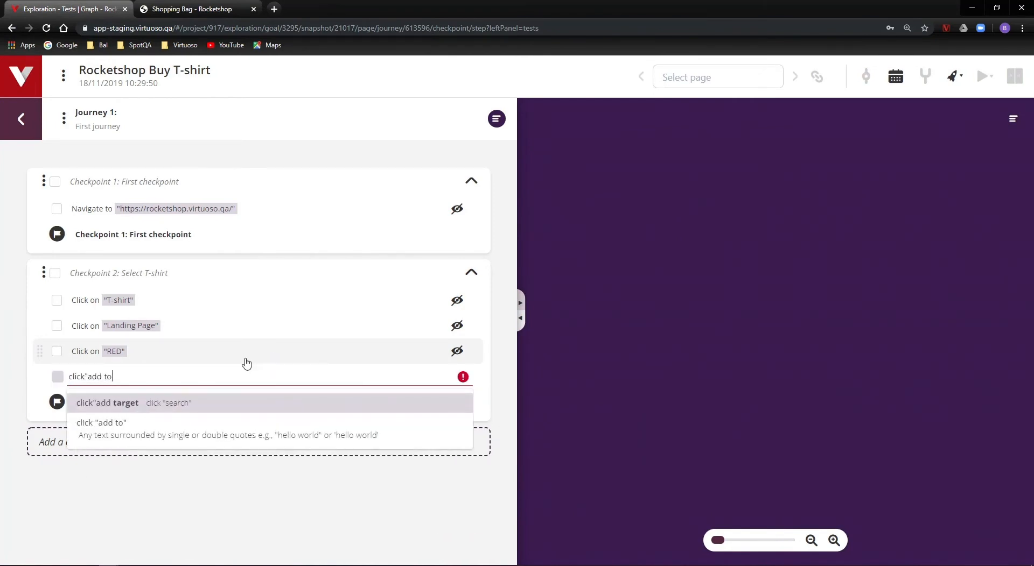
{"action": "type", "text": " bag\""}
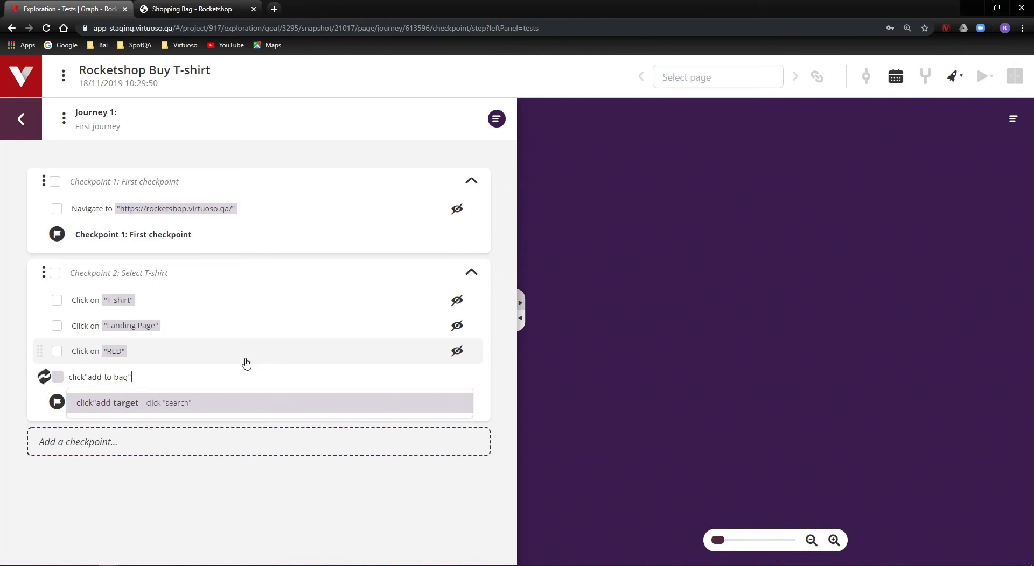
{"action": "key", "text": "Return"}
Add the test step click "Shopping Bag" at the end of the Select T-shirt checkpoint.
{"action": "type", "text": "click"}
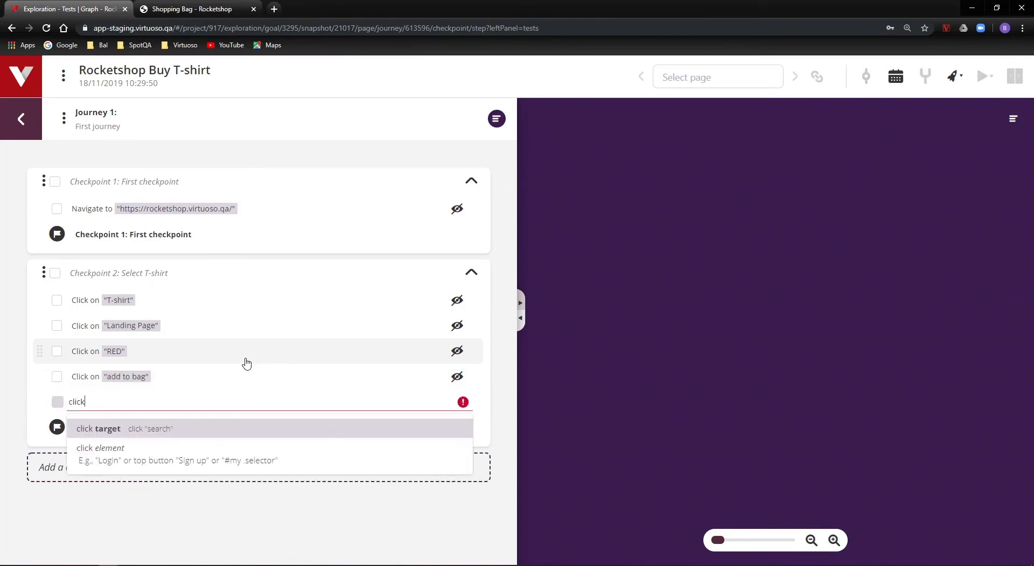
{"action": "type", "text": "\"Shopping Bag"}
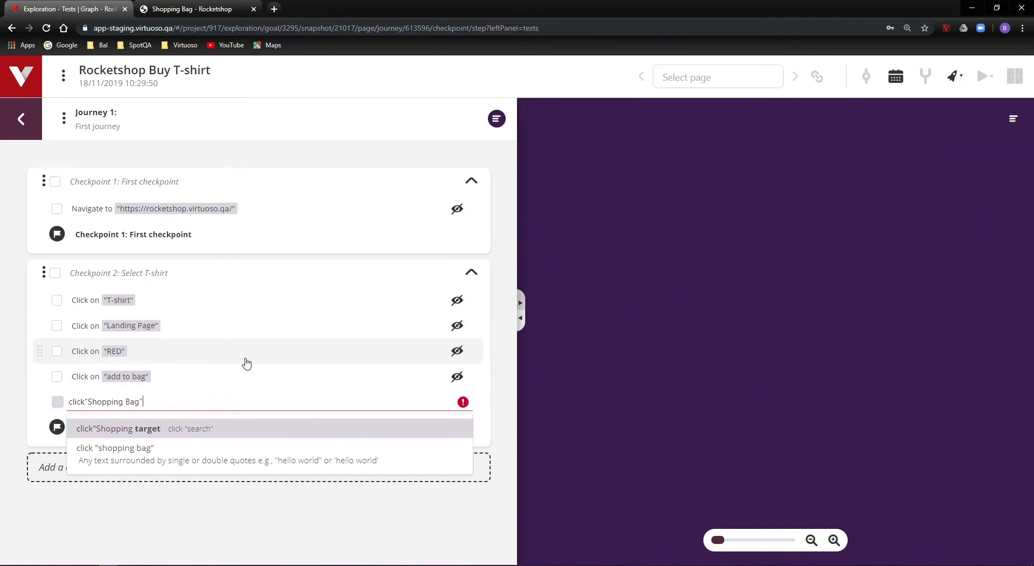
{"action": "key", "text": "Return"}
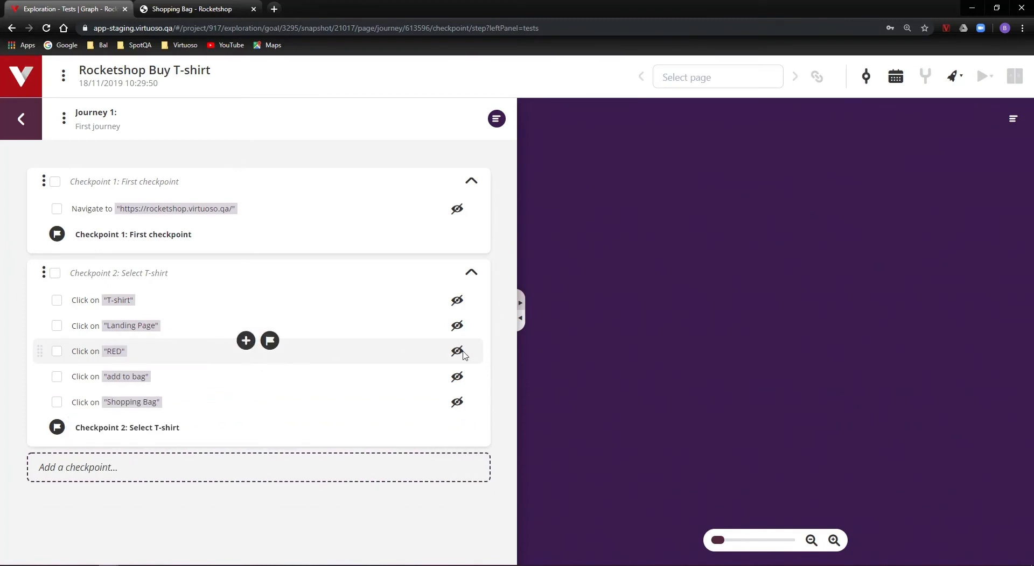
Open the properties of the click "RED" test step and inspect its element name and hint selector.
{"action": "left_click", "coordinate": [462, 354]}
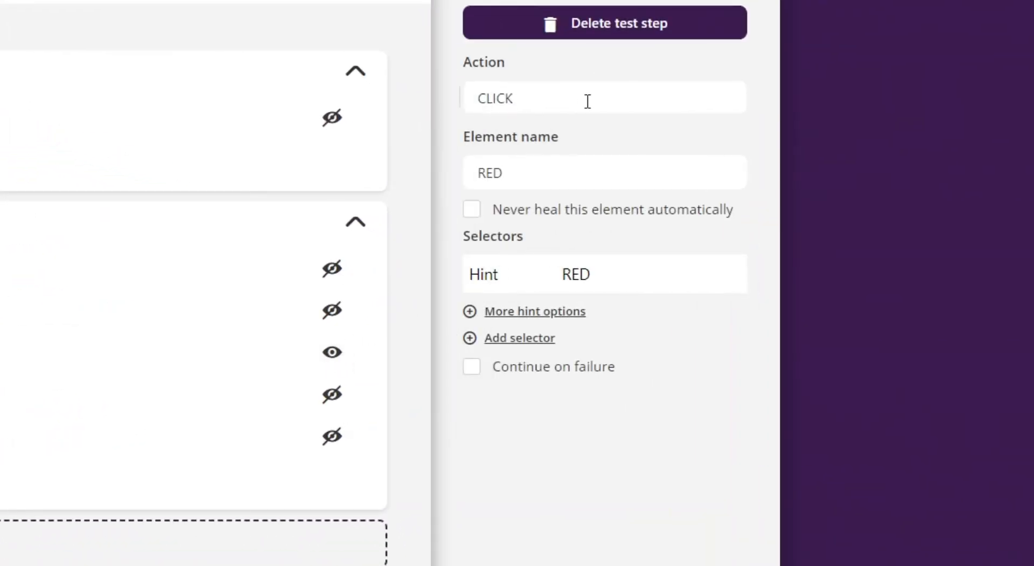
{"action": "left_click", "coordinate": [598, 160]}
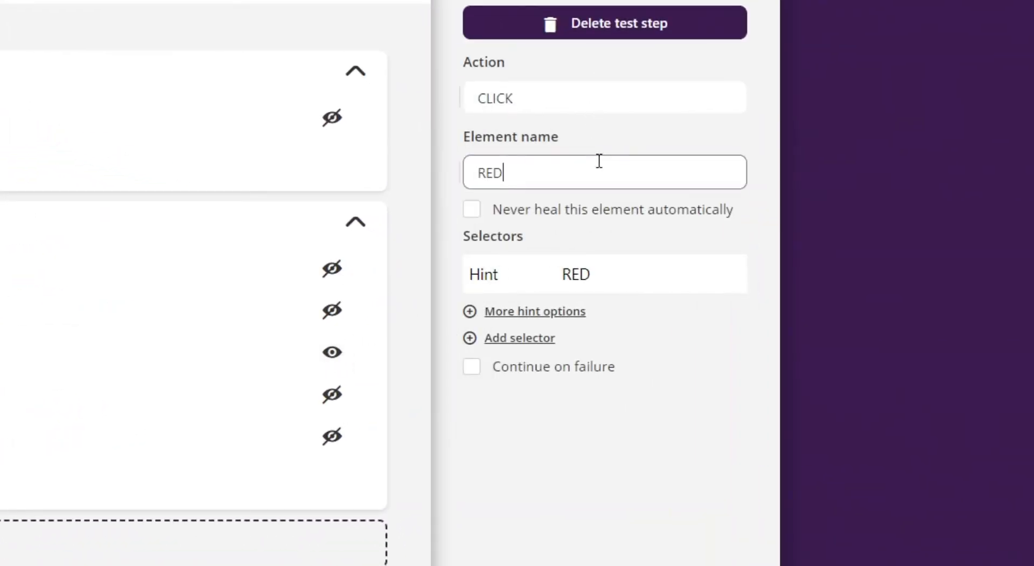
{"action": "left_click", "coordinate": [634, 266]}
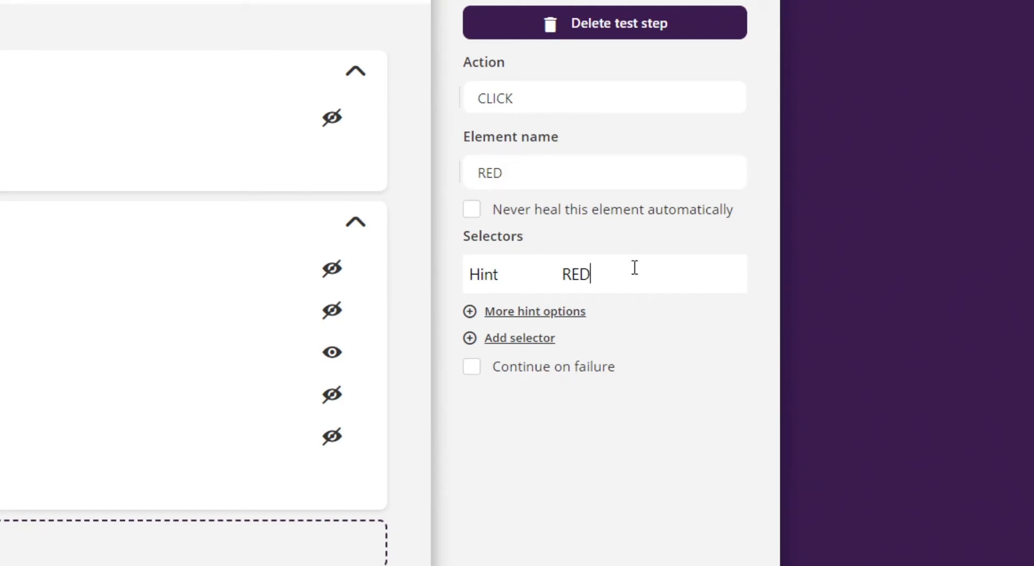
Review the element type, action type and position choices in the "RED" hint options, and cancel without changes.
{"action": "left_click", "coordinate": [574, 321]}
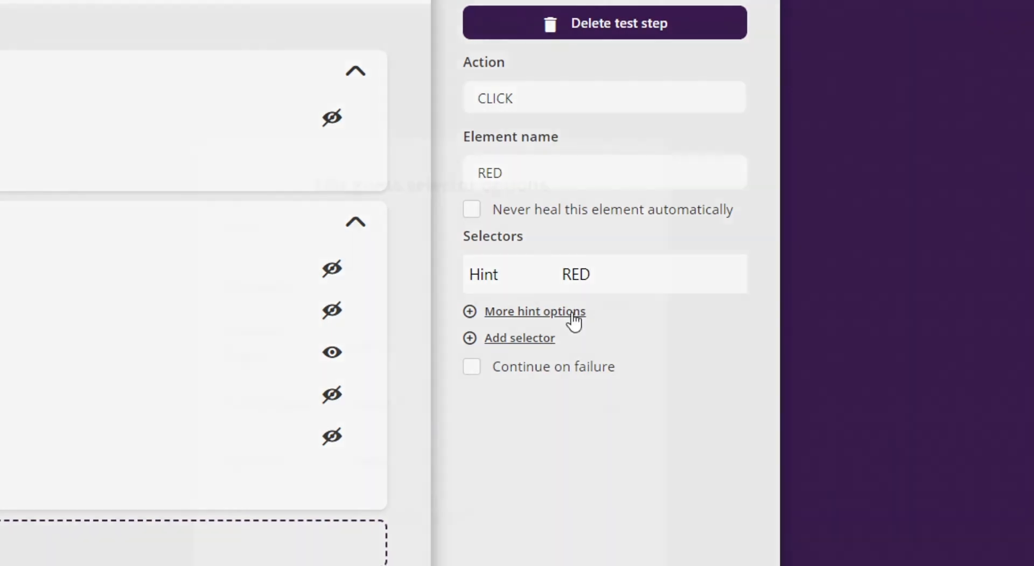
{"action": "left_click", "coordinate": [626, 251]}
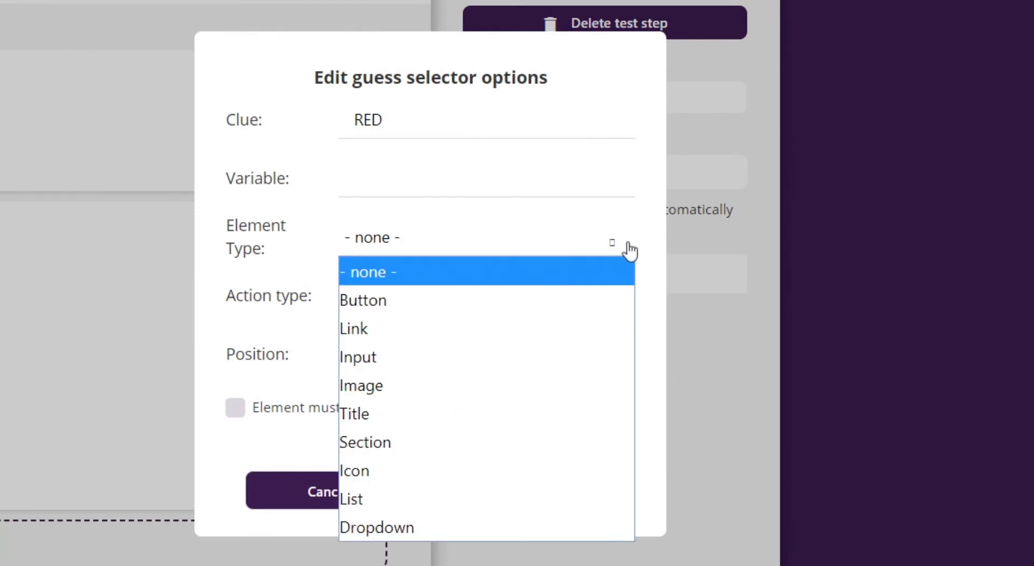
{"action": "left_click", "coordinate": [626, 253]}
{"action": "left_click", "coordinate": [614, 306]}
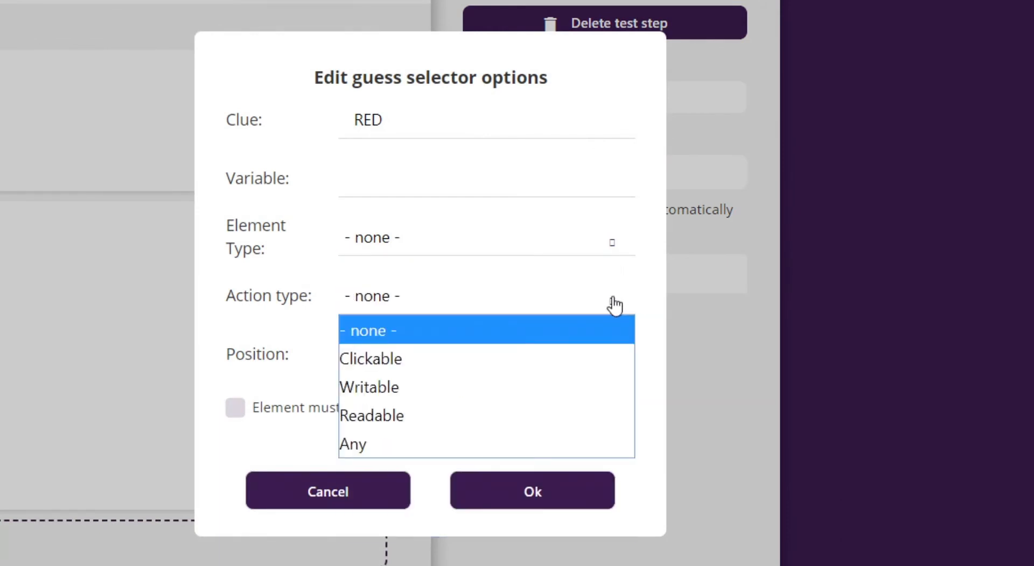
{"action": "left_click", "coordinate": [635, 299]}
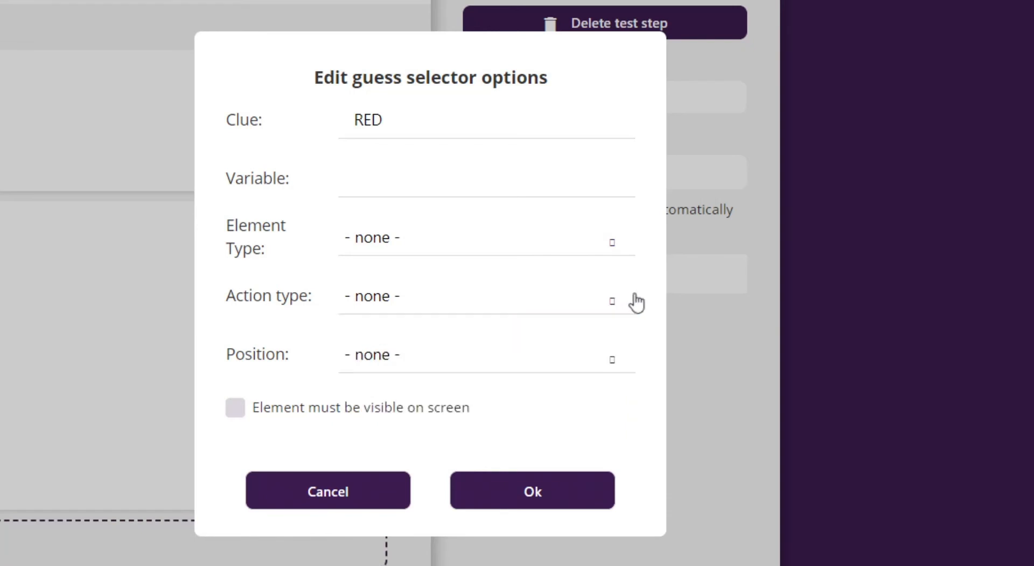
{"action": "left_click", "coordinate": [611, 362]}
{"action": "left_click", "coordinate": [630, 353]}
{"action": "left_click", "coordinate": [376, 500]}
Check which selector types can be added to the "RED" step, leave the new selector blank and close the properties.
{"action": "left_click", "coordinate": [539, 345]}
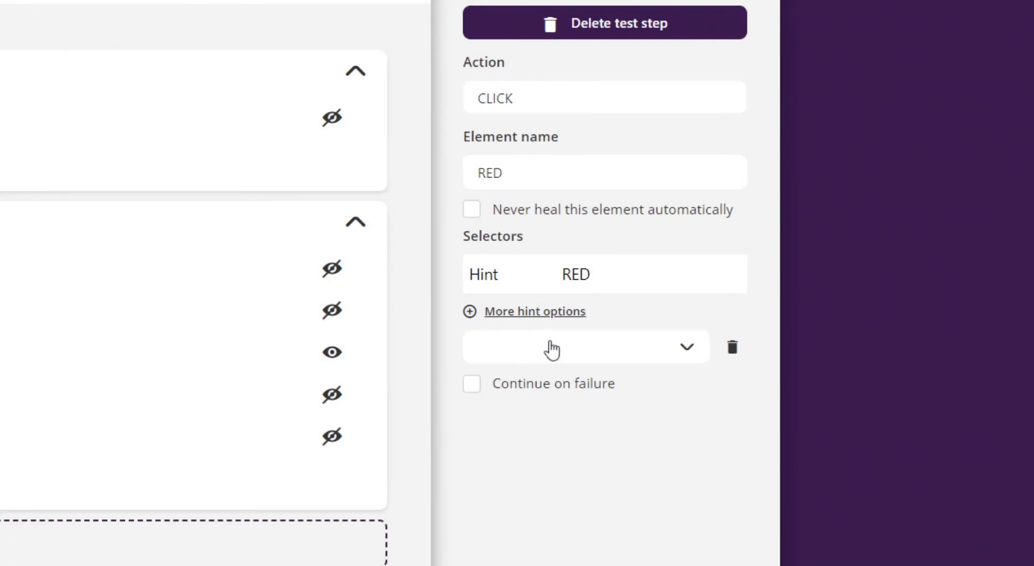
{"action": "left_click", "coordinate": [595, 354]}
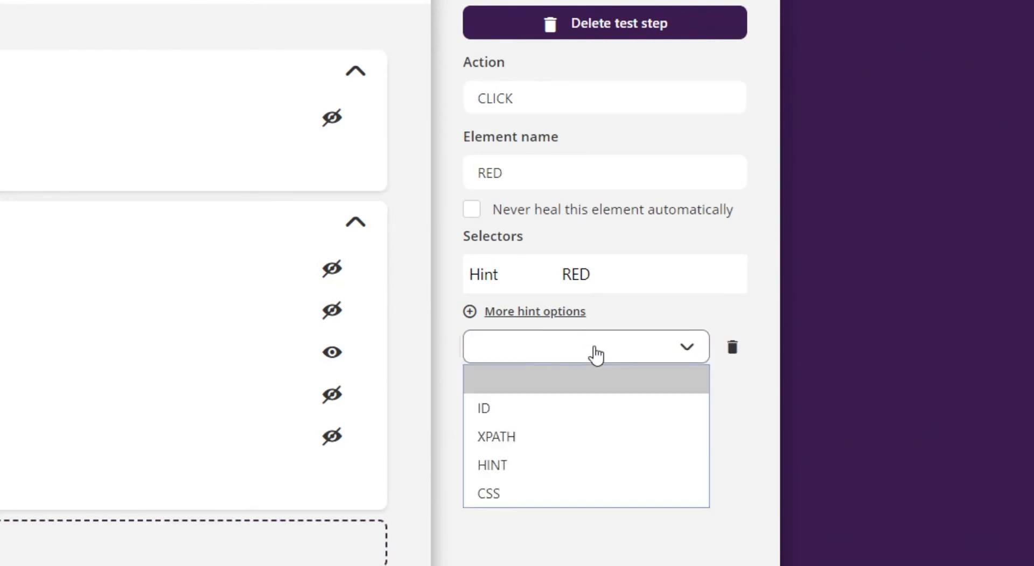
{"action": "left_click", "coordinate": [753, 317]}
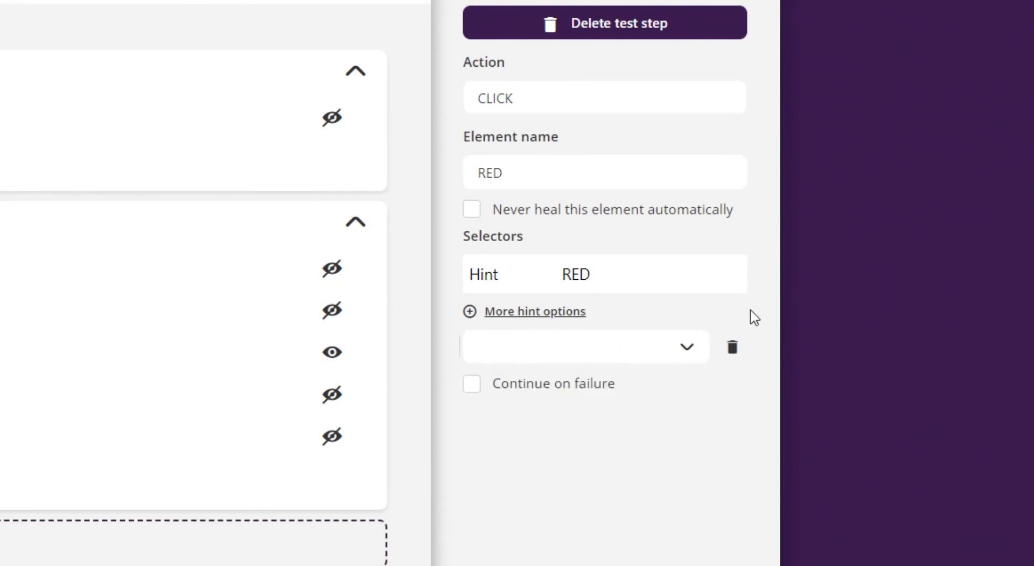
{"action": "left_click", "coordinate": [735, 3]}
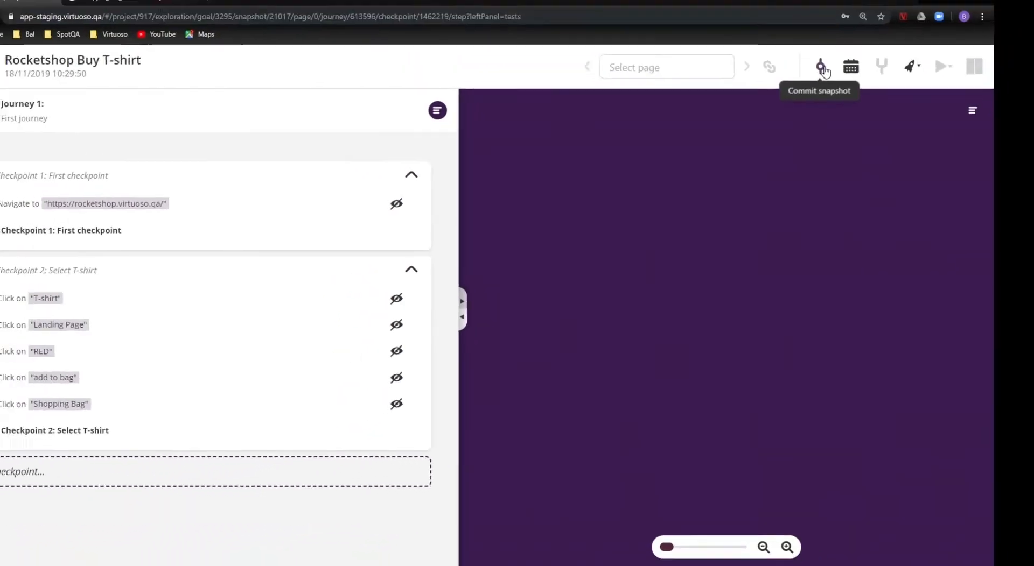
Commit the snapshot of the Rocketshop Buy T-shirt goal and execute only this journey.
{"action": "left_click", "coordinate": [821, 67]}
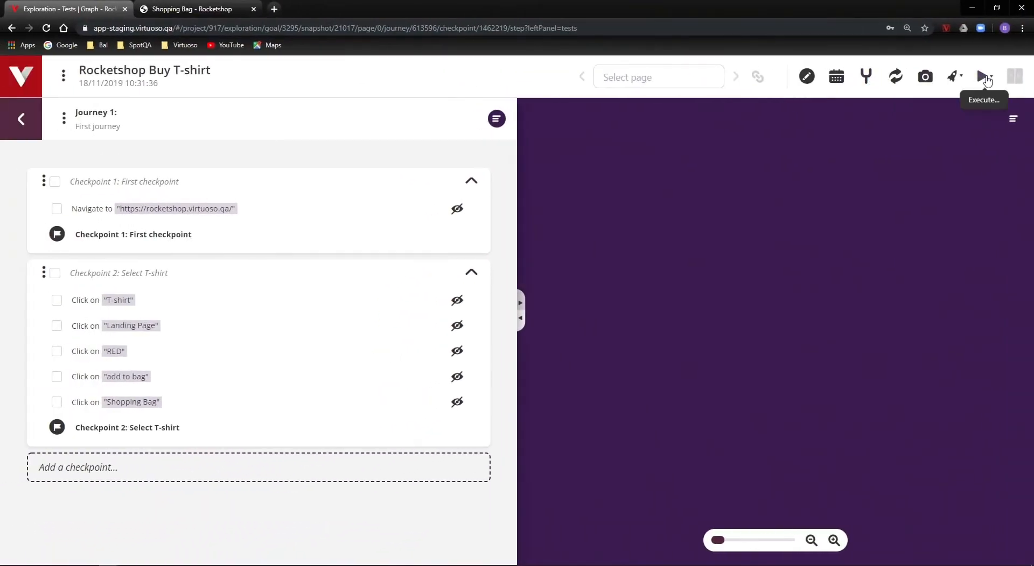
{"action": "left_click", "coordinate": [985, 79]}
{"action": "left_click", "coordinate": [947, 141]}
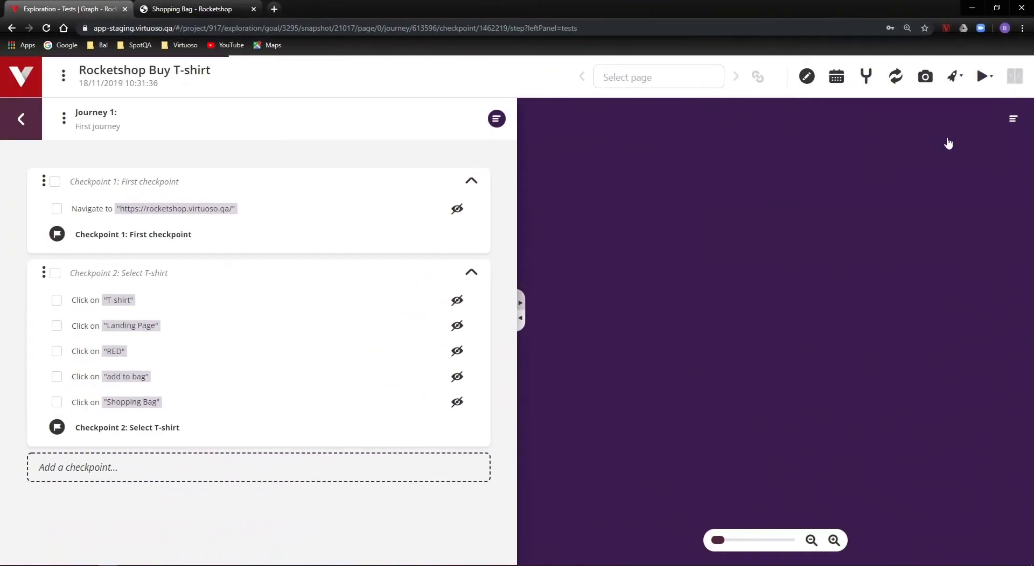
Go to the project dashboard and open the First journey results of the Rocketshop Buy T-shirt execution.
{"action": "left_click", "coordinate": [40, 89]}
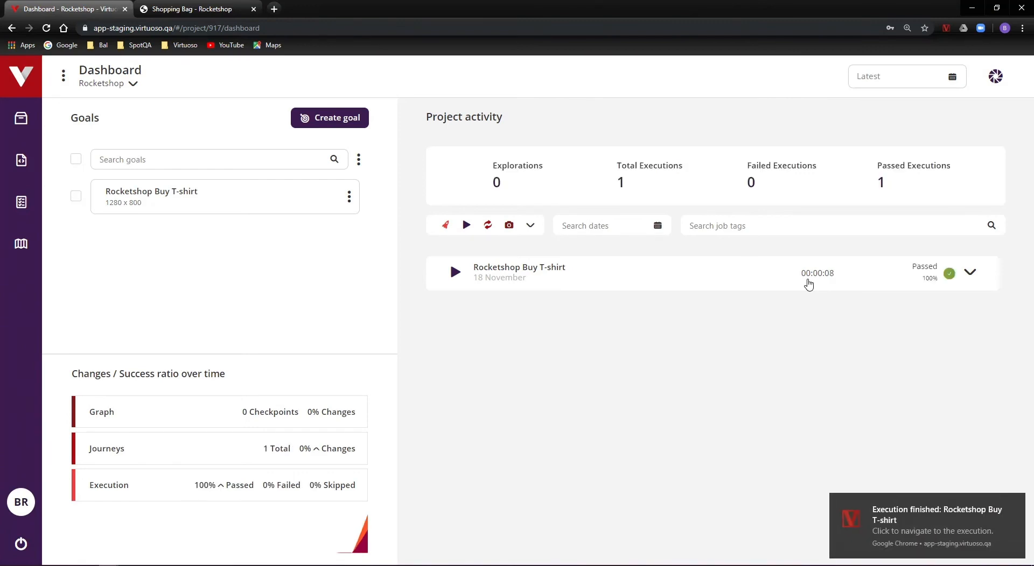
{"action": "left_click", "coordinate": [808, 284]}
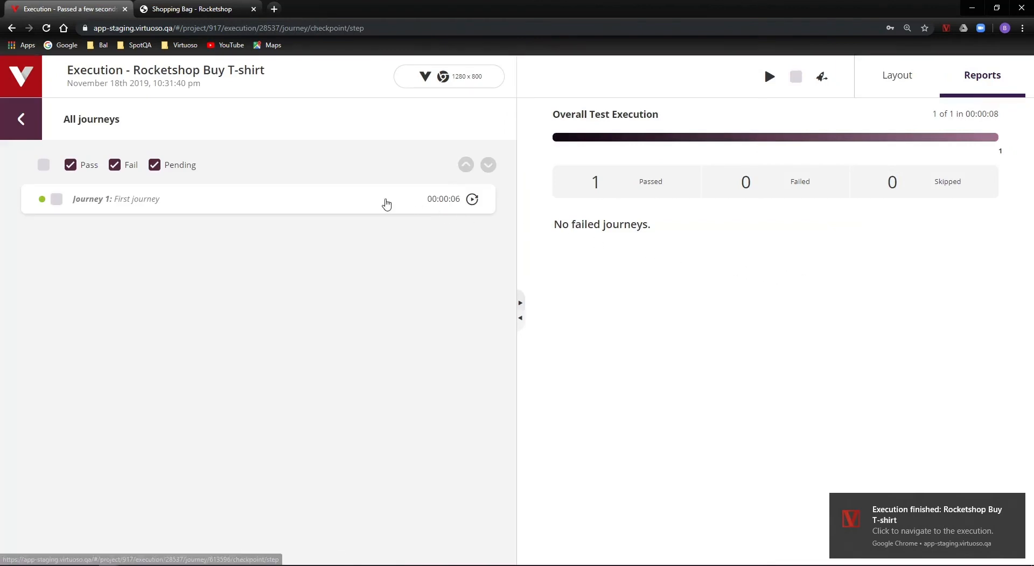
{"action": "left_click", "coordinate": [385, 203]}
{"action": "left_click", "coordinate": [383, 203]}
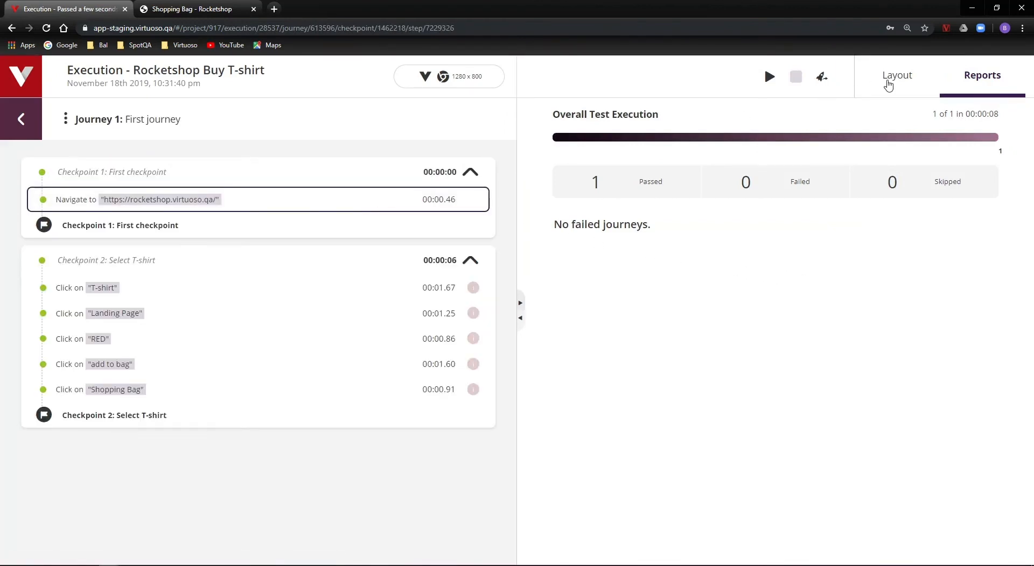
Show the execution's page layout and review the captured page for each step from "T-shirt" to "Shopping Bag".
{"action": "left_click", "coordinate": [879, 86]}
{"action": "left_click", "coordinate": [356, 293]}
{"action": "left_click", "coordinate": [347, 317]}
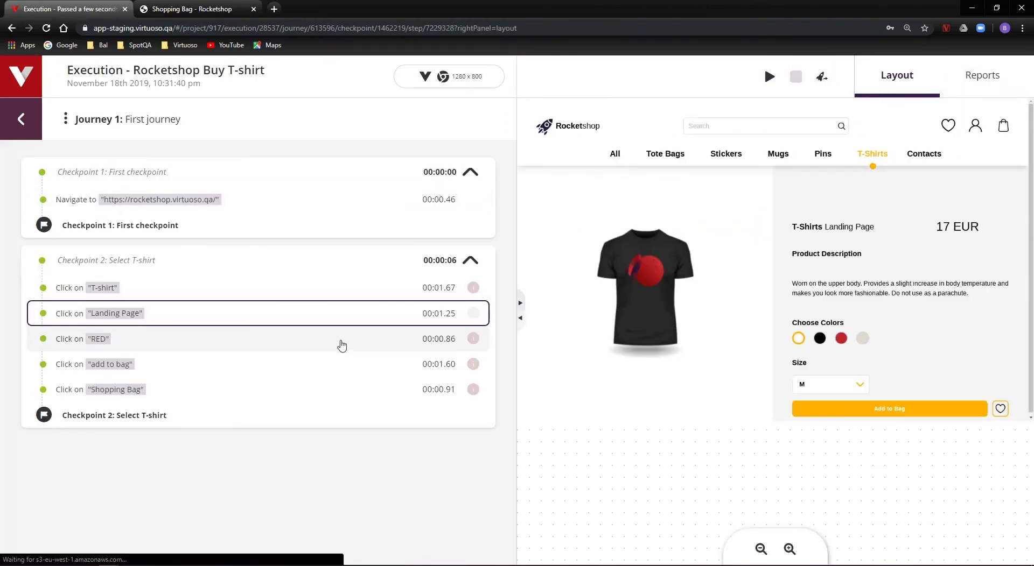
{"action": "left_click", "coordinate": [339, 344]}
{"action": "left_click", "coordinate": [338, 367]}
{"action": "left_click", "coordinate": [344, 386]}
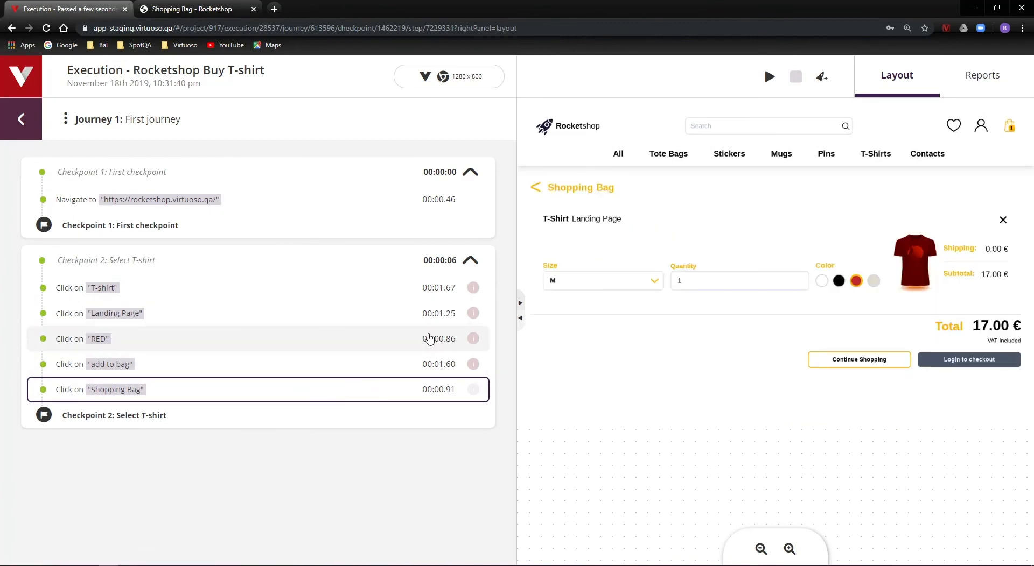
View the side effects recorded for the executed "RED" step and close them.
{"action": "left_click", "coordinate": [429, 338]}
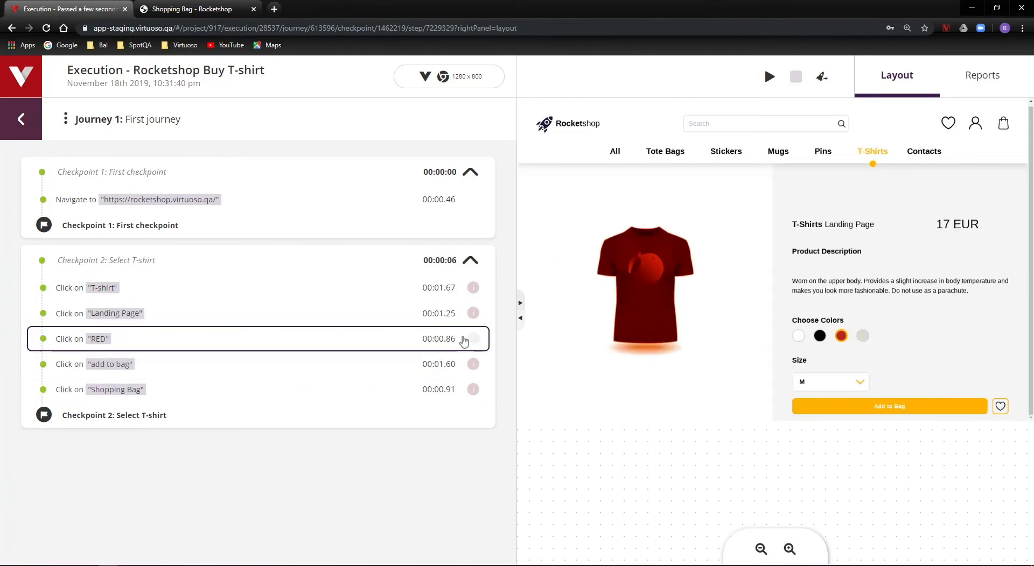
{"action": "left_click", "coordinate": [474, 340]}
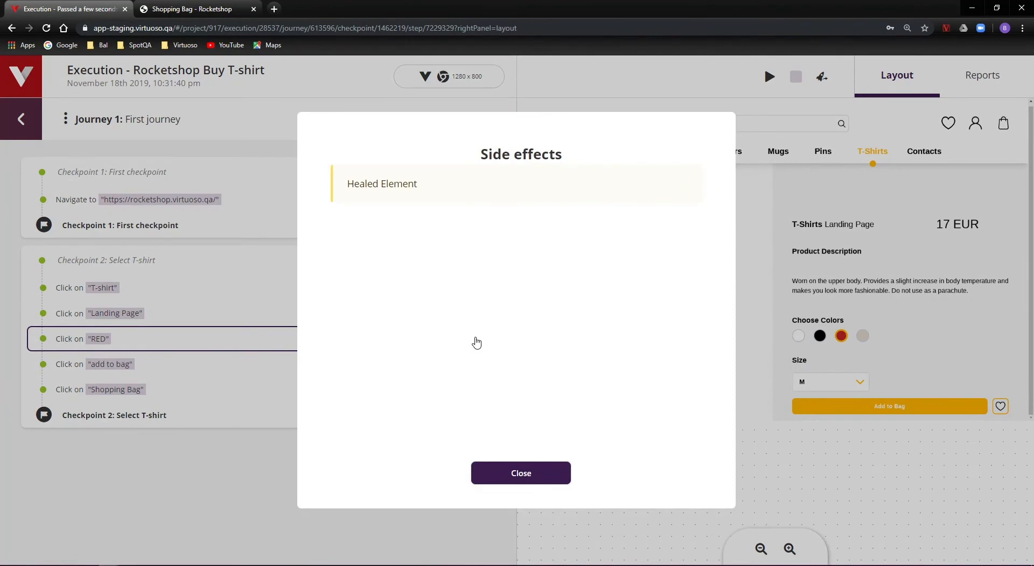
{"action": "left_click", "coordinate": [502, 476]}
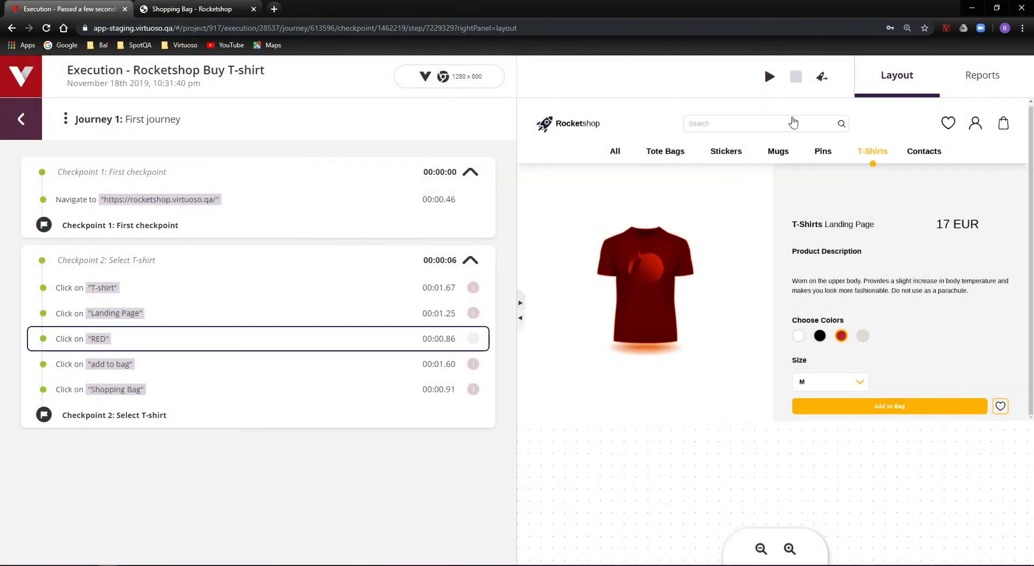
Open the "RED" step's exploration from the execution and examine its learned element structure, selectors and hint.
{"action": "left_click", "coordinate": [823, 77]}
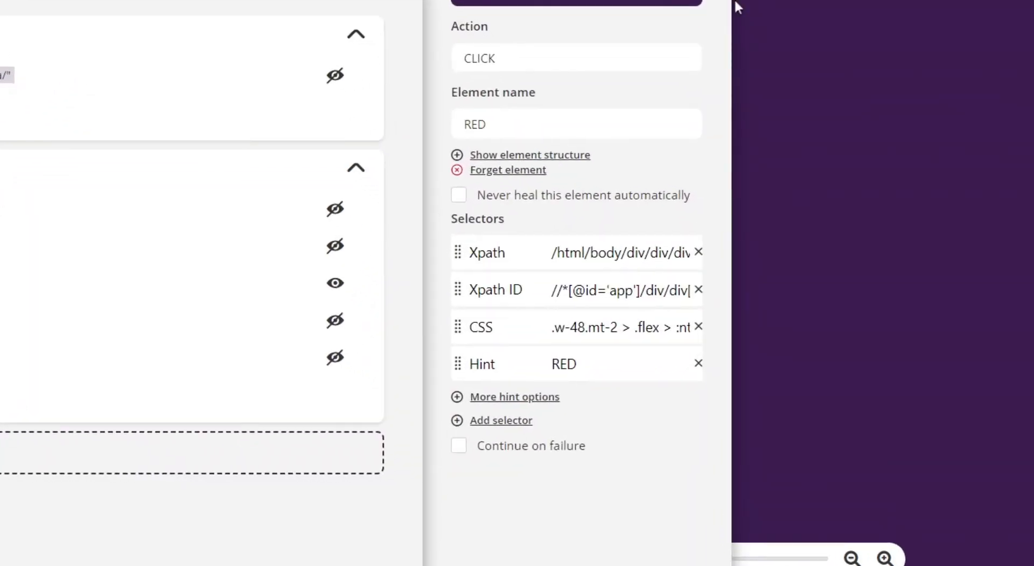
{"action": "left_click", "coordinate": [559, 157]}
{"action": "left_click_drag", "start_coordinate": [457, 174], "coordinate": [528, 253]}
{"action": "left_click_drag", "start_coordinate": [551, 364], "coordinate": [786, 372]}
{"action": "left_click", "coordinate": [540, 402]}
{"action": "left_click", "coordinate": [544, 433]}
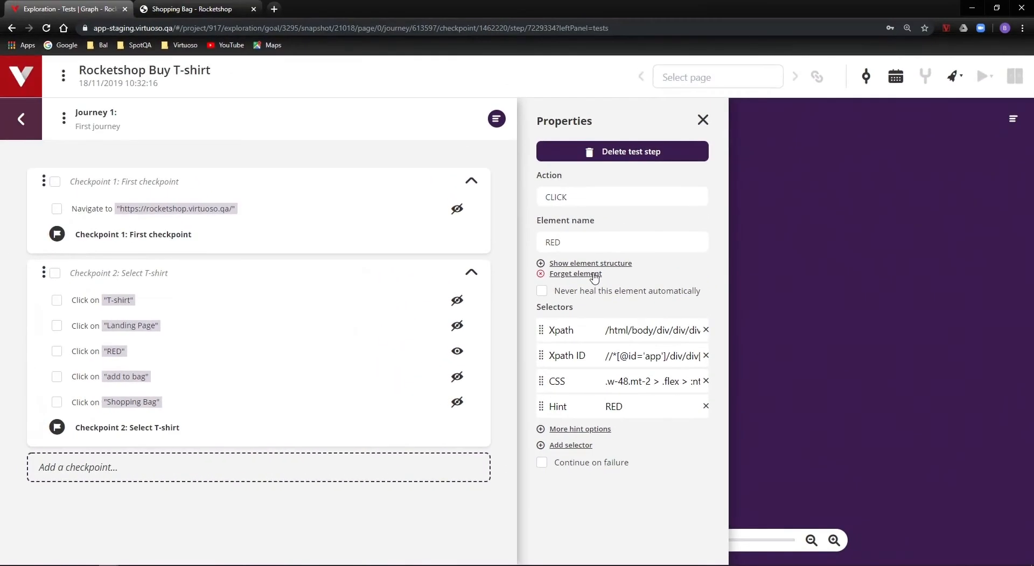
Forget the learned element of the "RED" step and delete its Xpath, Xpath ID and CSS selectors, keeping only the hint.
{"action": "left_click", "coordinate": [536, 171]}
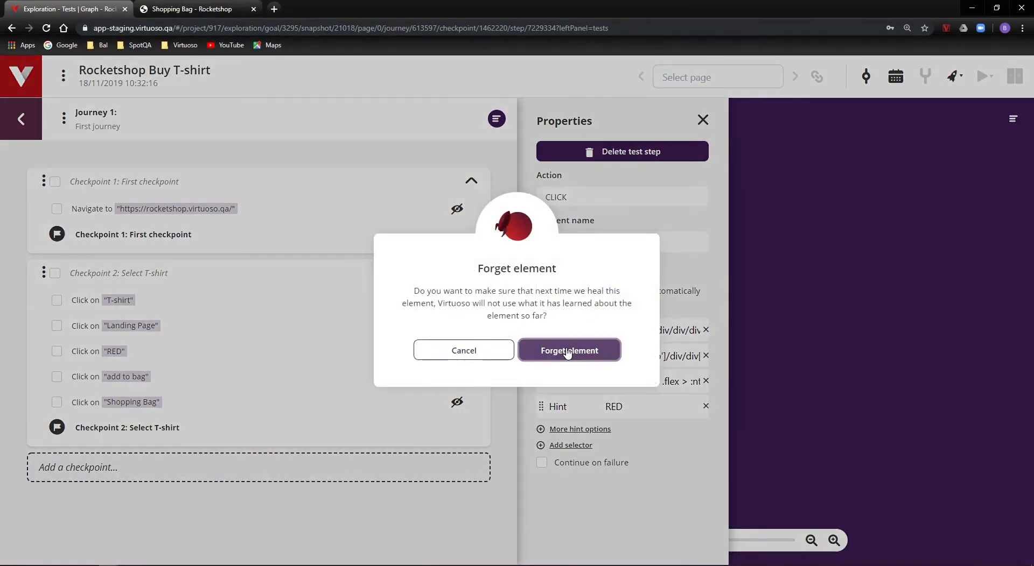
{"action": "left_click", "coordinate": [567, 355]}
{"action": "left_click", "coordinate": [705, 304]}
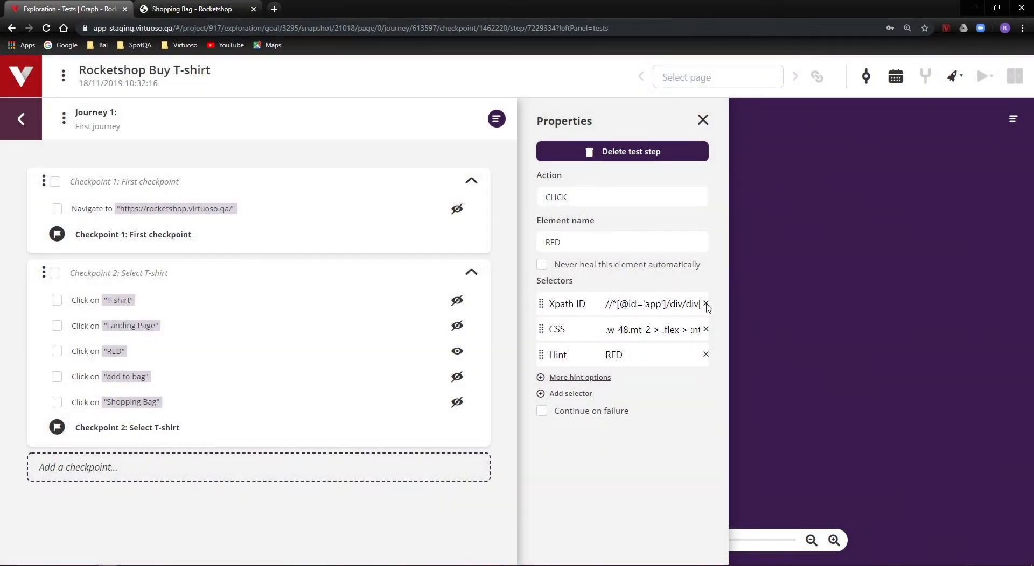
{"action": "left_click", "coordinate": [706, 305]}
{"action": "left_click", "coordinate": [706, 305]}
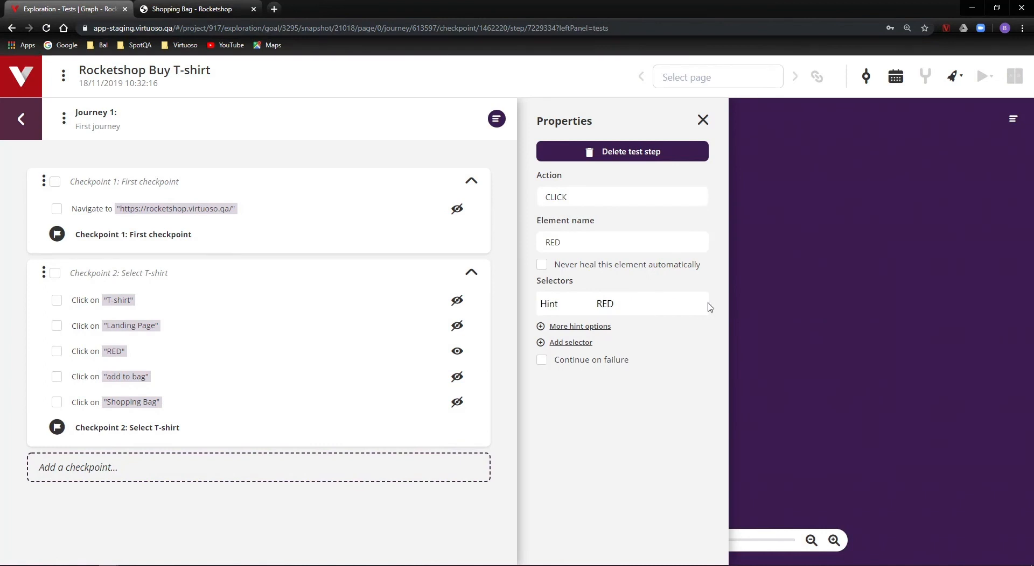
Commit the snapshot with the cleared "RED" selectors and execute this journey again.
{"action": "left_click", "coordinate": [864, 78]}
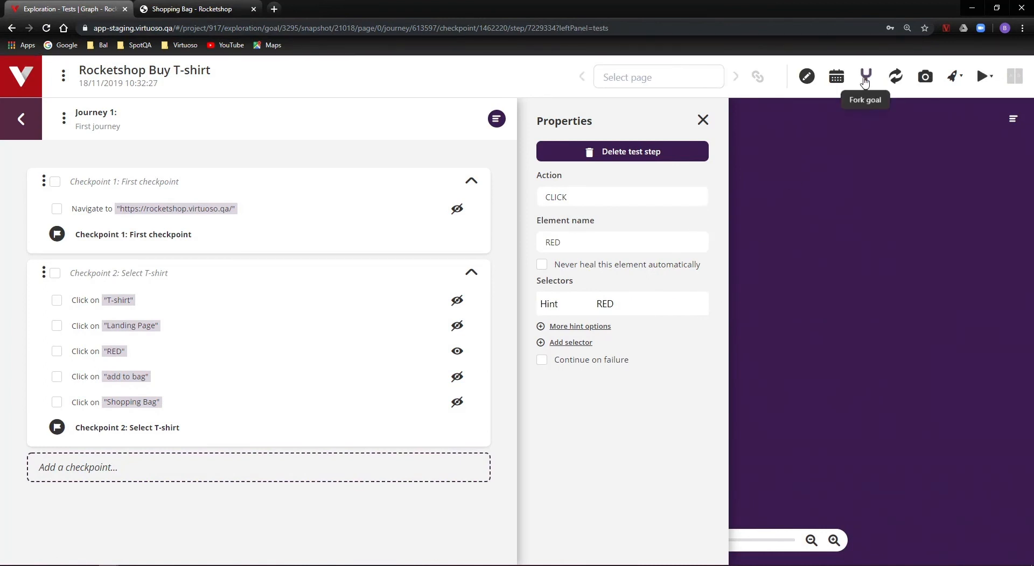
{"action": "left_click", "coordinate": [984, 77]}
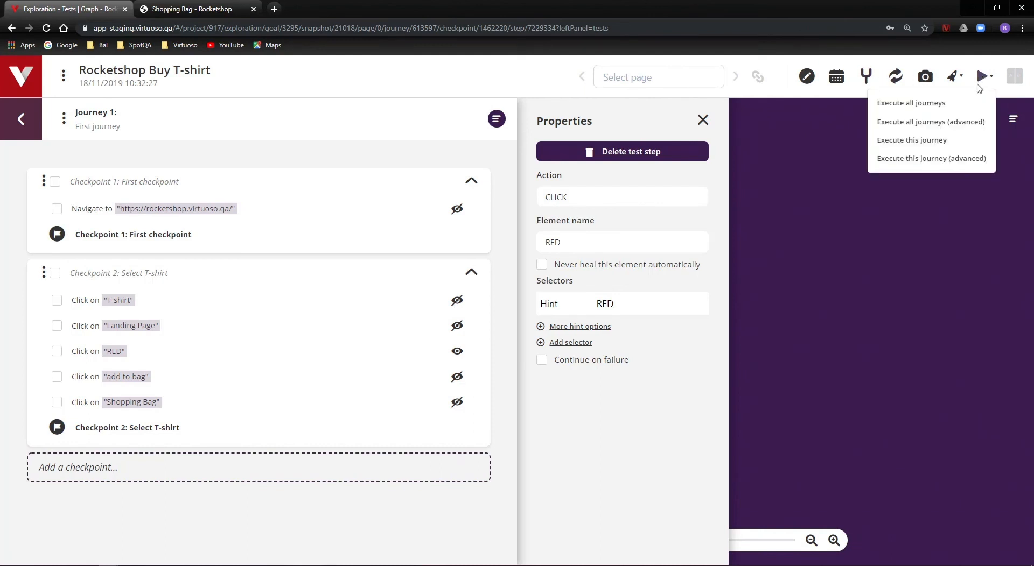
{"action": "left_click", "coordinate": [942, 140]}
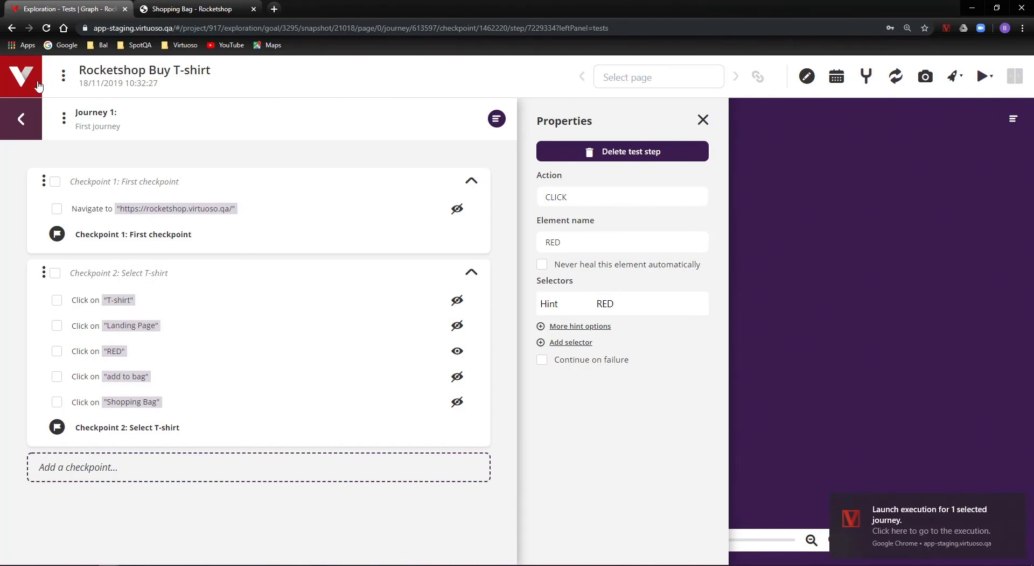
Return to the project dashboard and open the First journey results of the latest execution.
{"action": "left_click", "coordinate": [37, 86]}
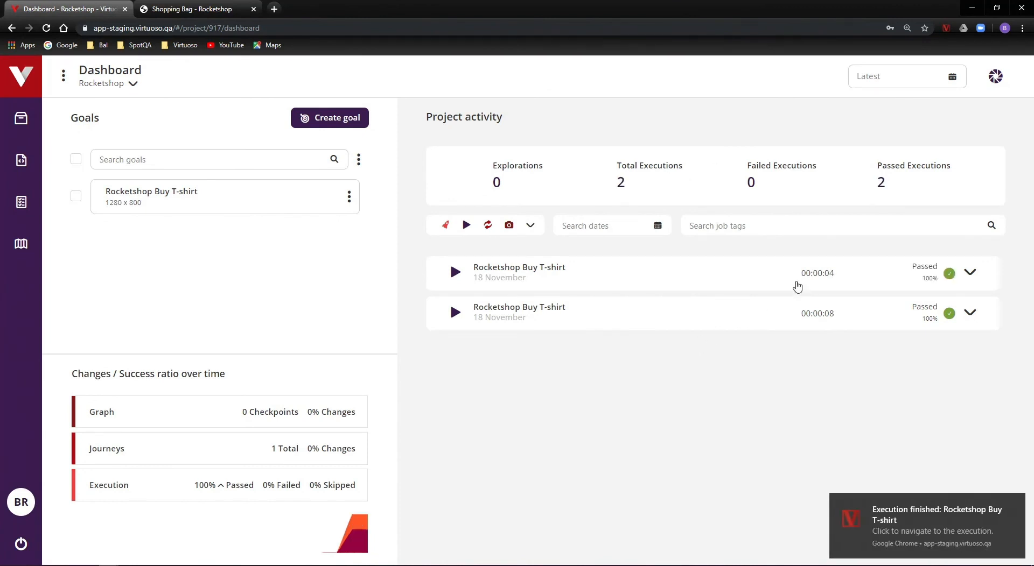
{"action": "left_click", "coordinate": [797, 286]}
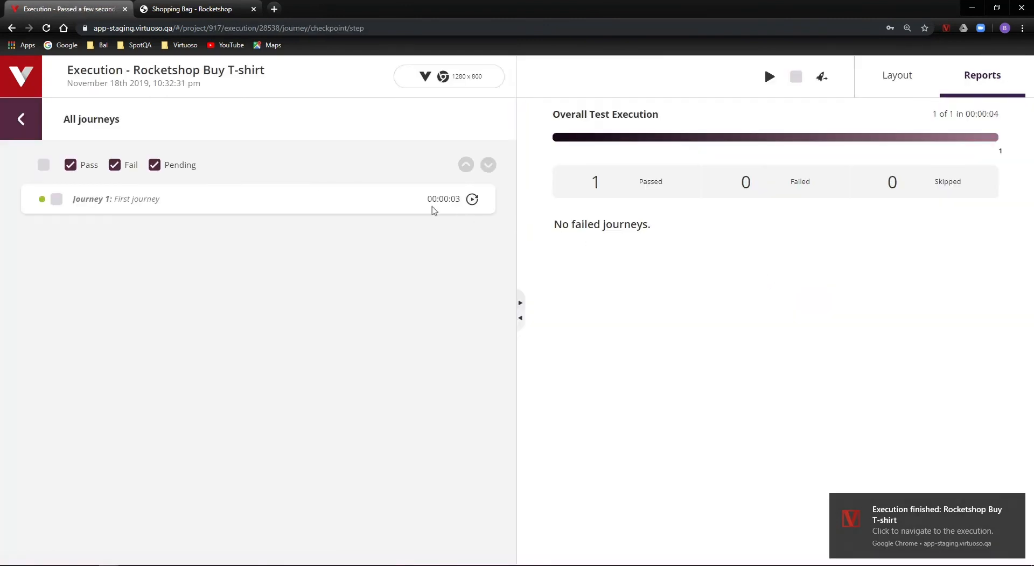
{"action": "left_click", "coordinate": [377, 199]}
{"action": "left_click", "coordinate": [360, 208]}
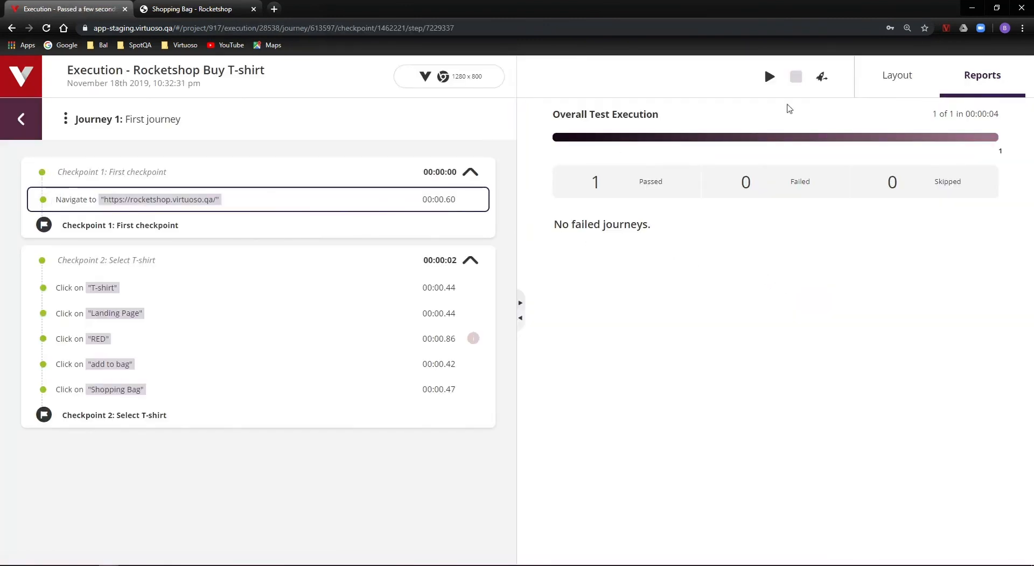
Show the latest execution's page layout and view the captured pages of the "T-shirt" and "Landing Page" steps.
{"action": "left_click", "coordinate": [881, 85]}
{"action": "left_click", "coordinate": [446, 290]}
{"action": "left_click", "coordinate": [446, 315]}
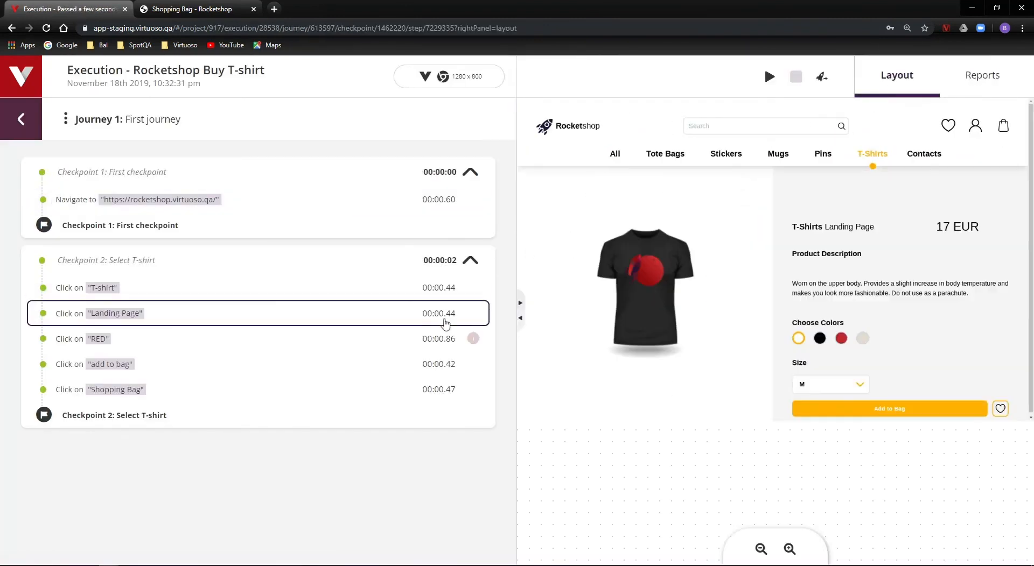
View the "RED" step's captured page and its recorded side effects in the latest execution.
{"action": "left_click", "coordinate": [446, 338]}
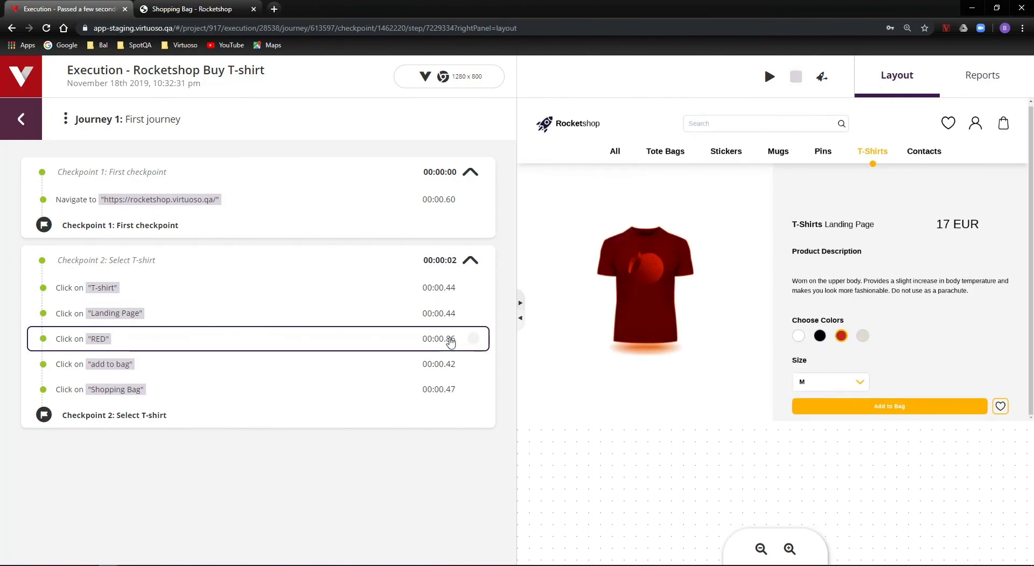
{"action": "left_click", "coordinate": [472, 340]}
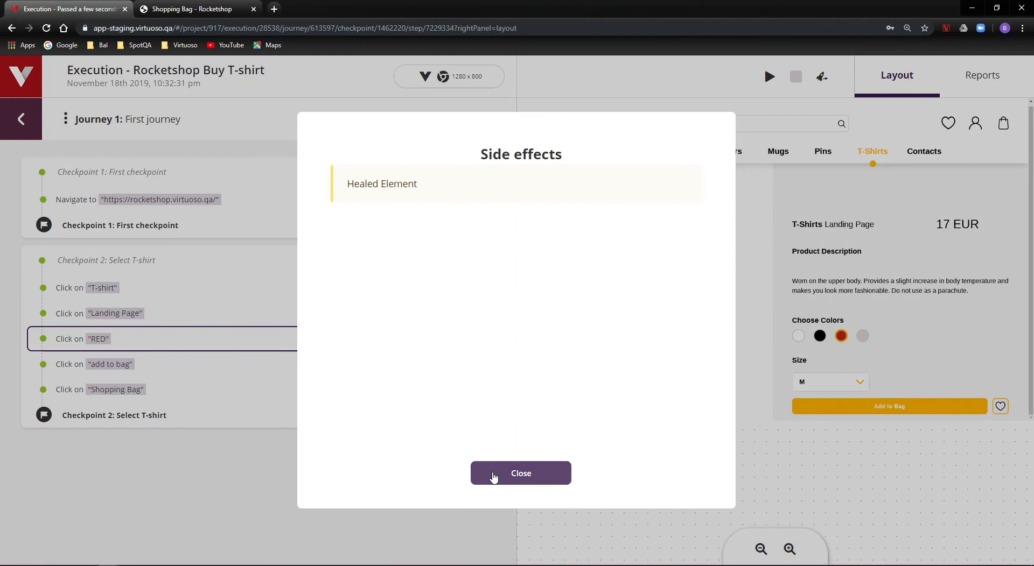
{"action": "left_click", "coordinate": [493, 476]}
Open the "RED" step's exploration from the latest execution and examine its element structure and full Xpath selector.
{"action": "left_click", "coordinate": [822, 79]}
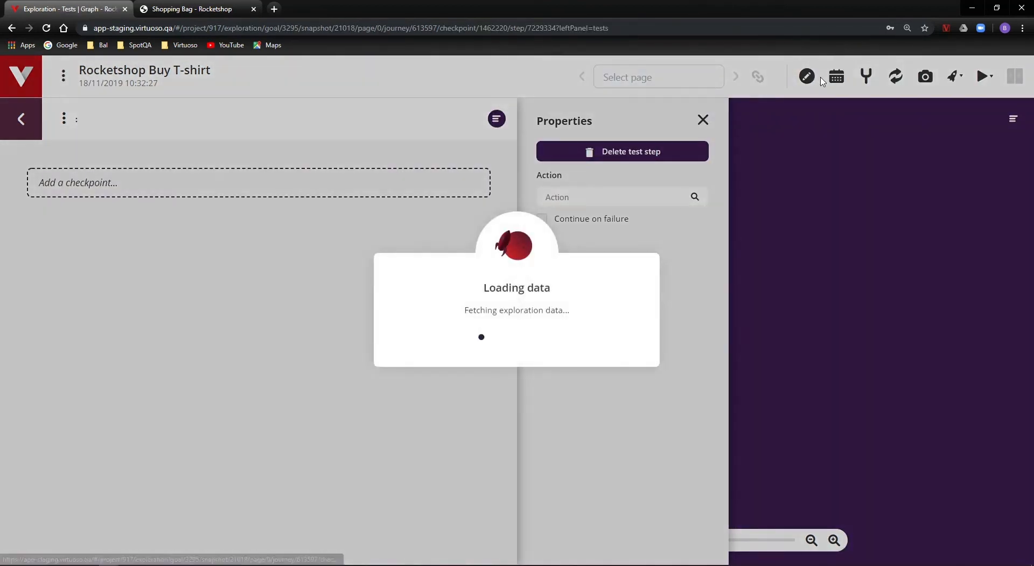
{"action": "left_click", "coordinate": [626, 264]}
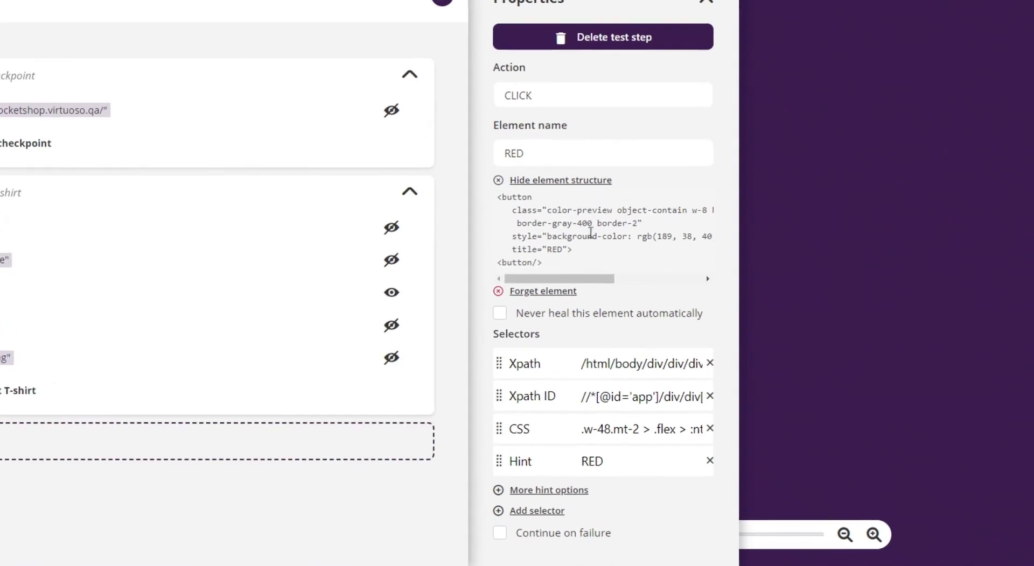
{"action": "left_click_drag", "start_coordinate": [573, 251], "coordinate": [476, 198]}
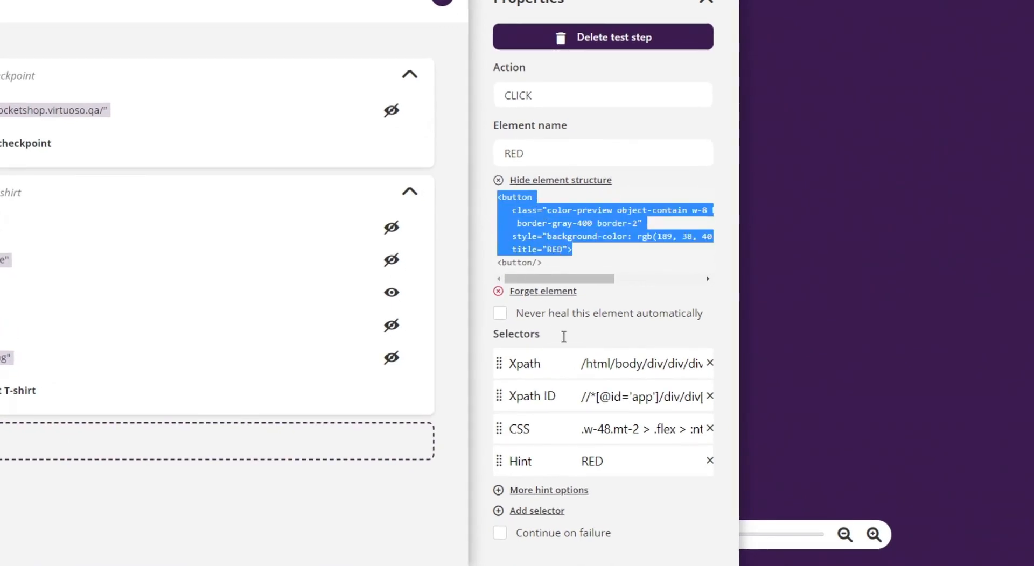
{"action": "left_click_drag", "start_coordinate": [581, 363], "coordinate": [728, 370]}
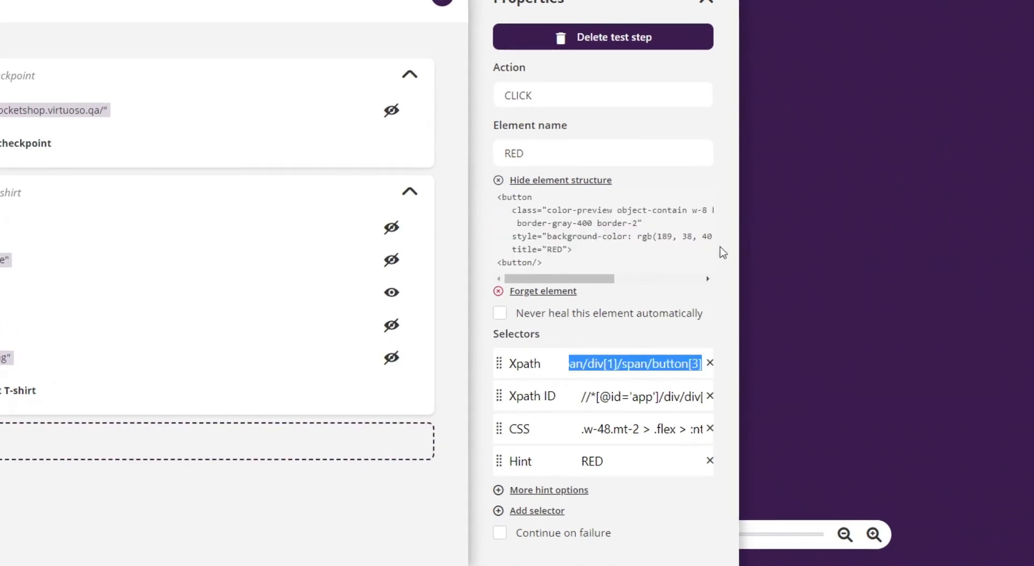
{"action": "left_click", "coordinate": [715, 176]}
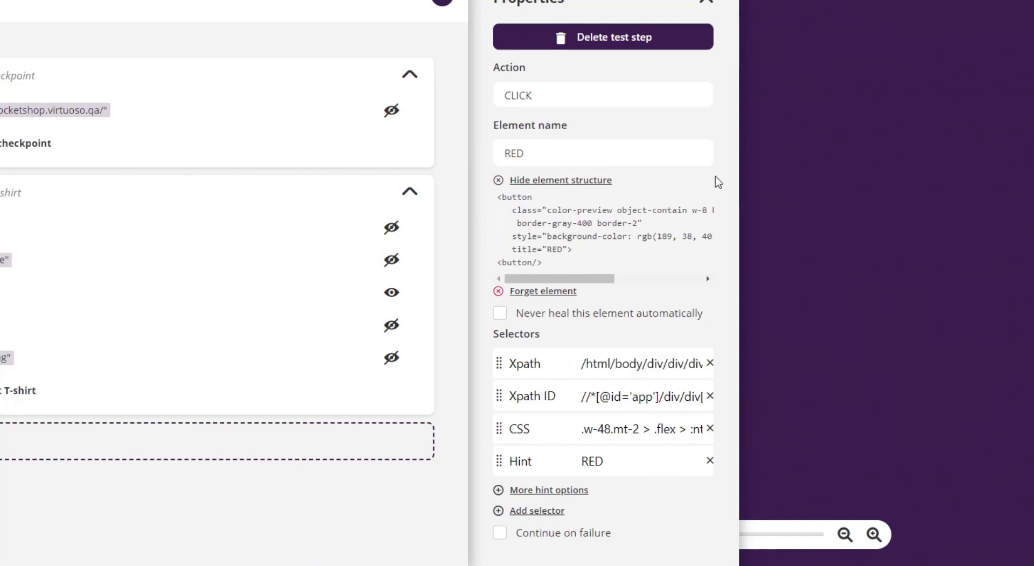